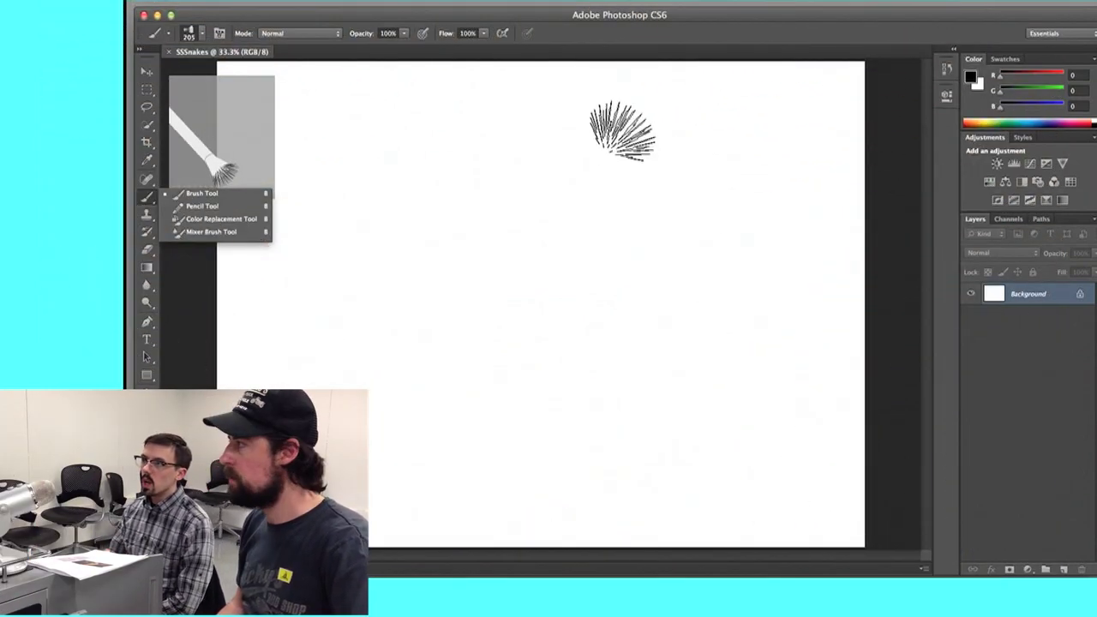
Keep the regular Brush and sweep gray bristle strokes for the upright neck and coiled body
click(592, 127)
mouse_move(575, 129)
mouse_down()
mouse_move(554, 384)
mouse_move(632, 401)
mouse_move(703, 397)
mouse_move(705, 433)
mouse_move(658, 452)
mouse_move(601, 456)
mouse_move(482, 440)
mouse_move(397, 406)
mouse_move(386, 335)
mouse_up()
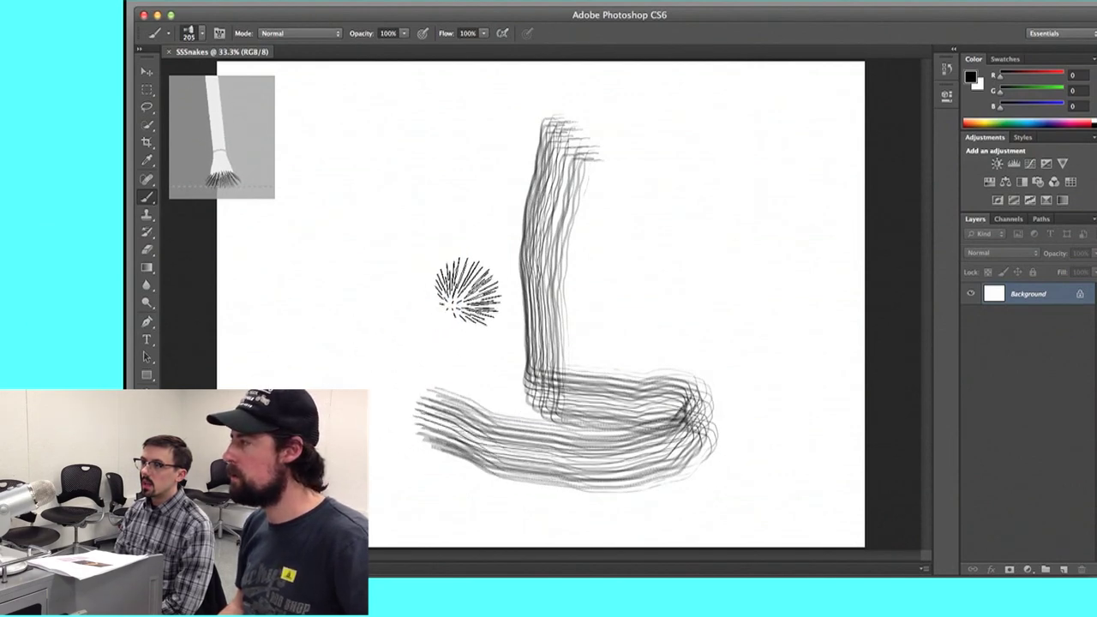
drag(454, 287, 483, 299)
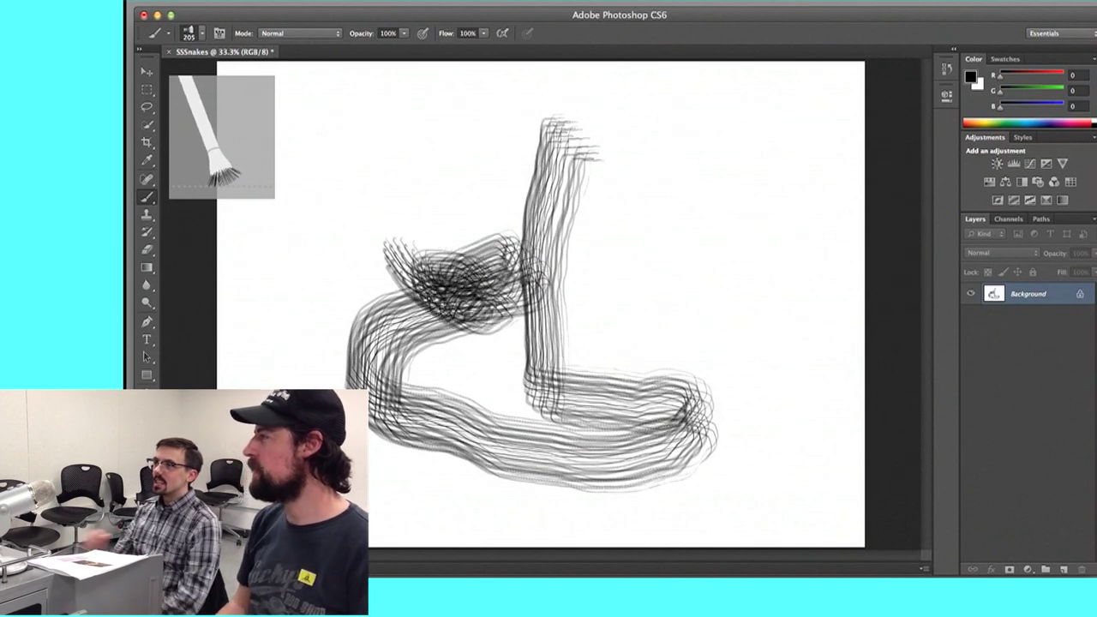
Switch to the background colour and open the foreground colour settings to choose white
click(980, 86)
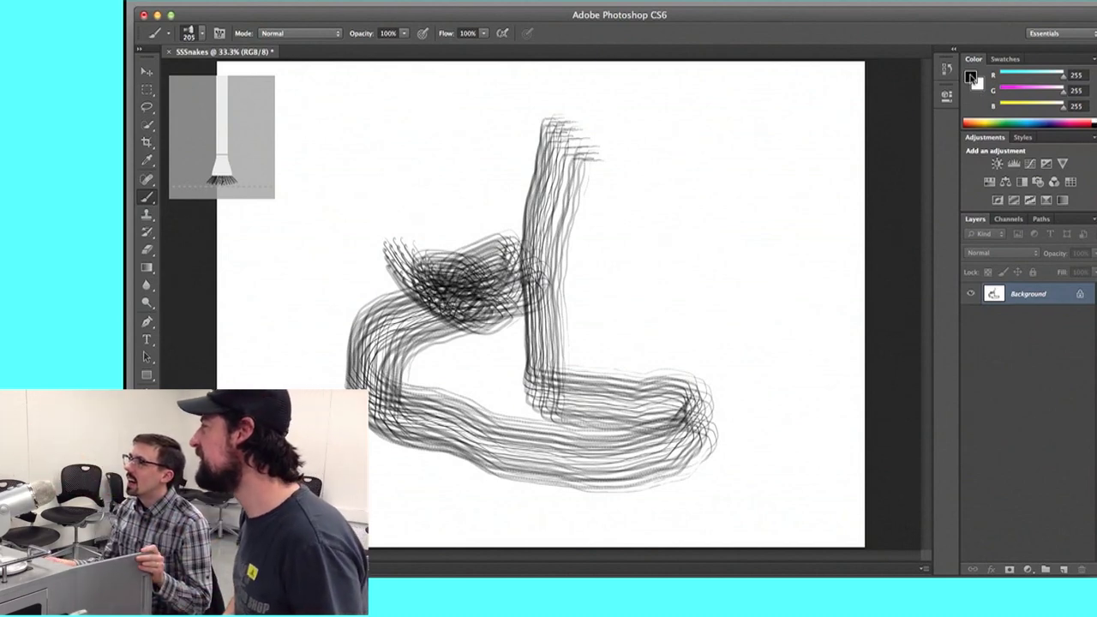
click(971, 77)
Set white (#ffffff) as the painting colour and inspect the brush presets on the canvas
click(853, 128)
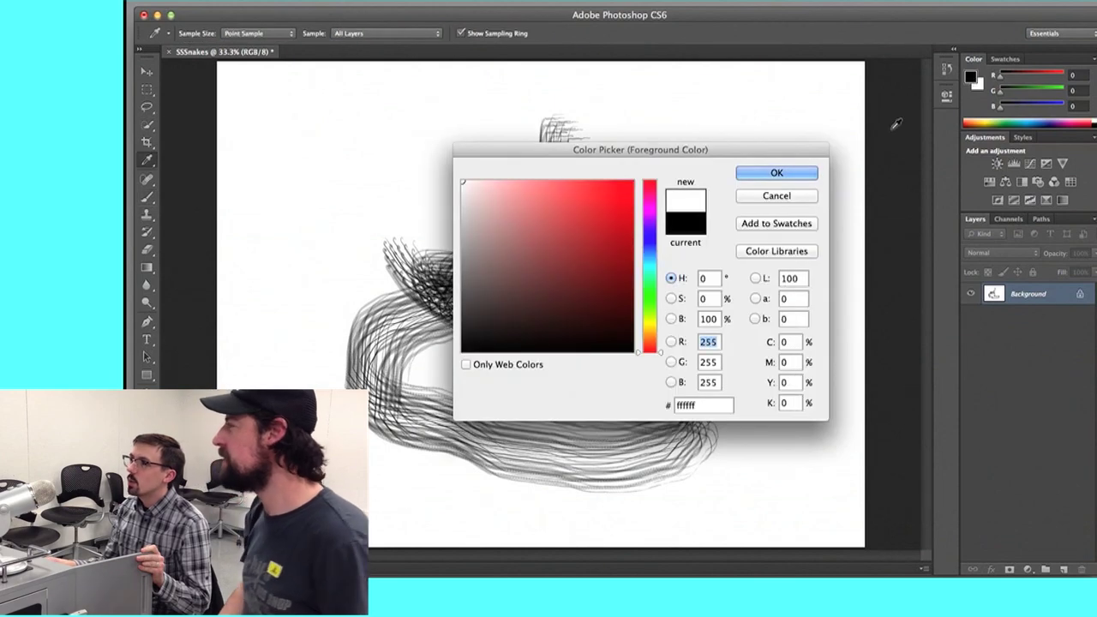
click(777, 173)
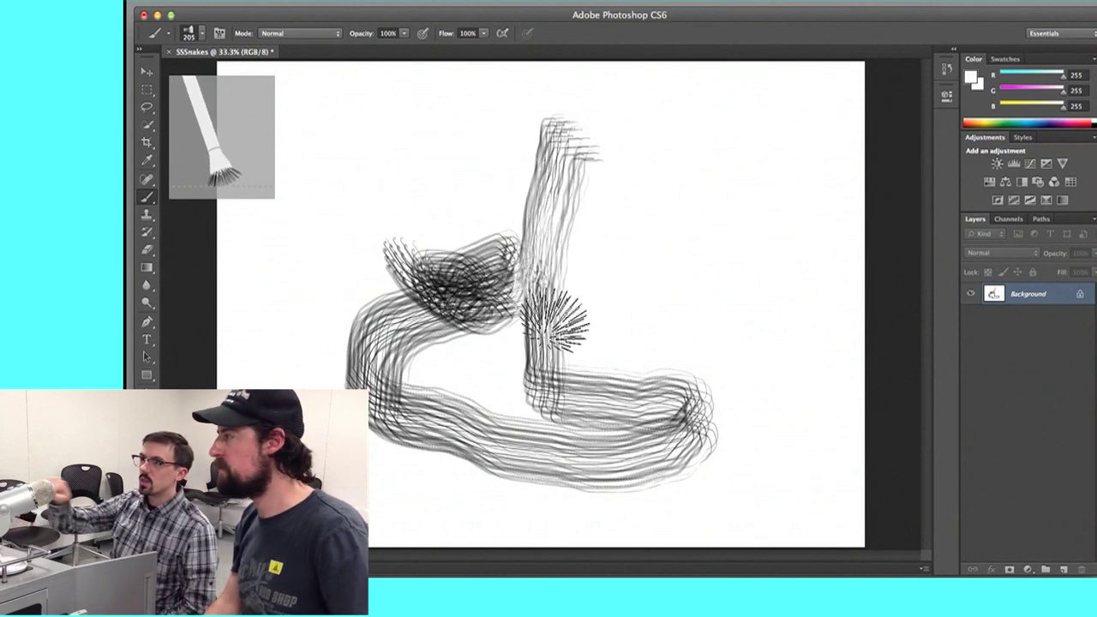
right_click(555, 321)
right_click(559, 305)
key(Escape)
Check the brush size and tip presets several times around the neck
right_click(555, 224)
right_click(554, 208)
key(Escape)
right_click(566, 213)
key(Escape)
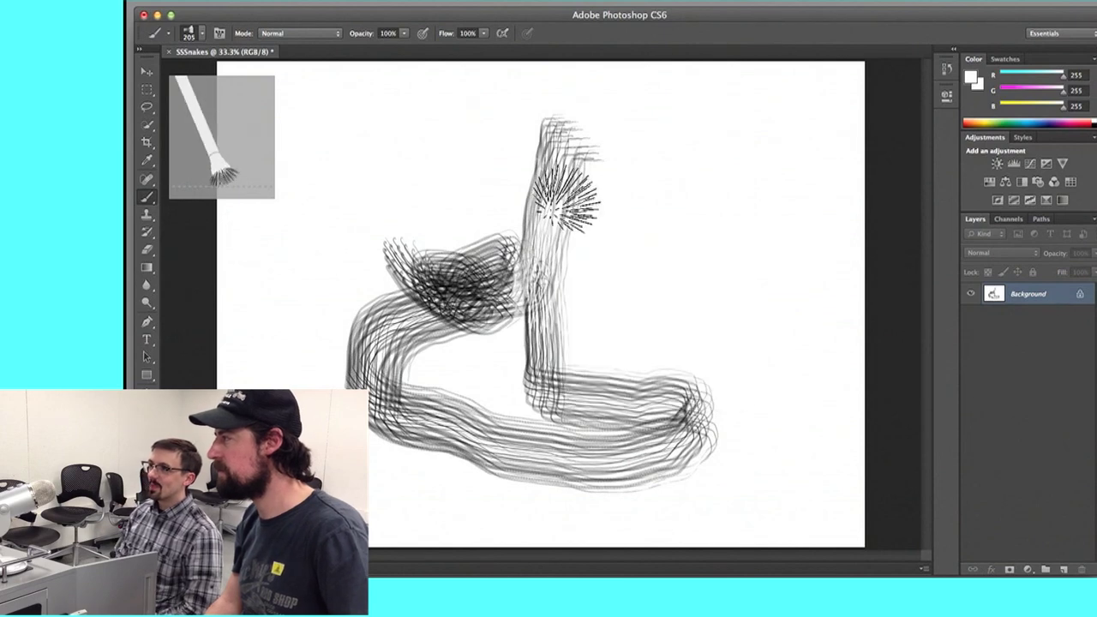
right_click(564, 199)
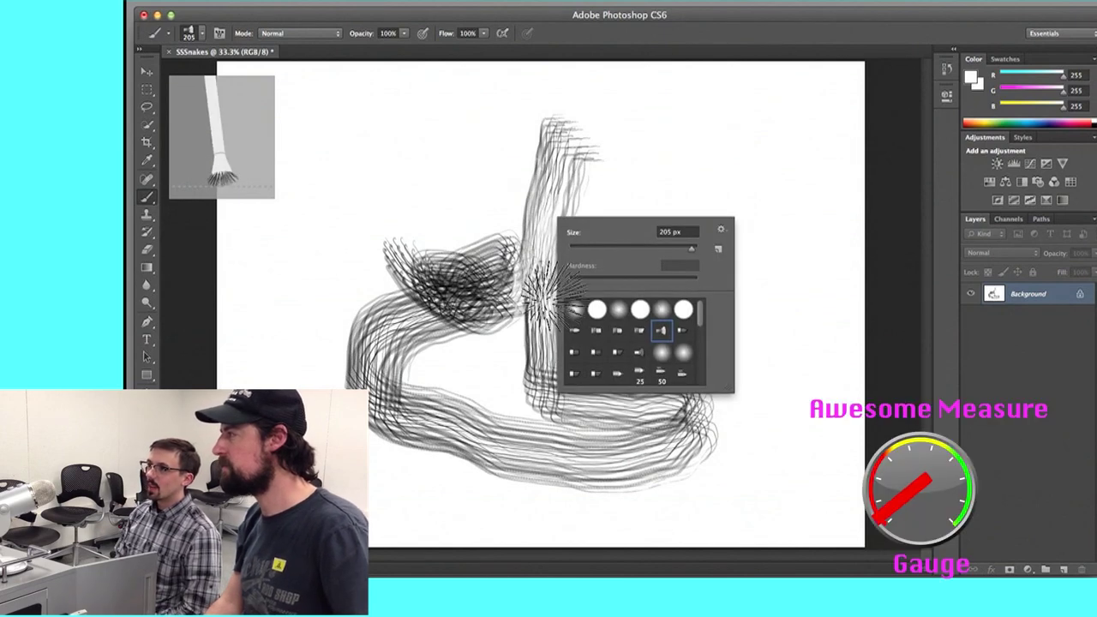
key(Escape)
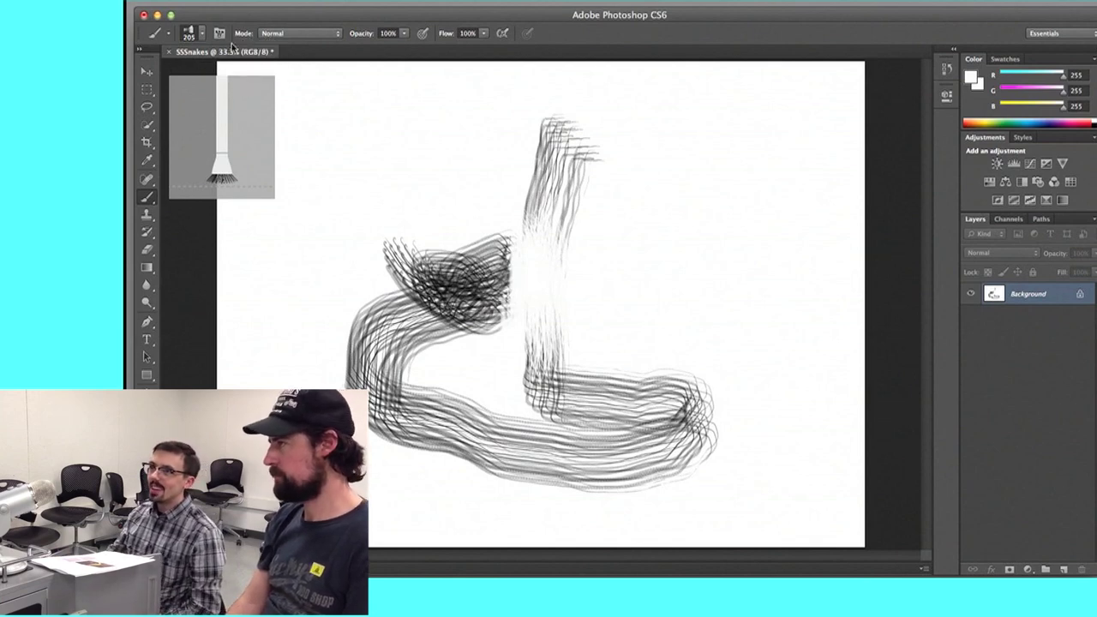
click(202, 33)
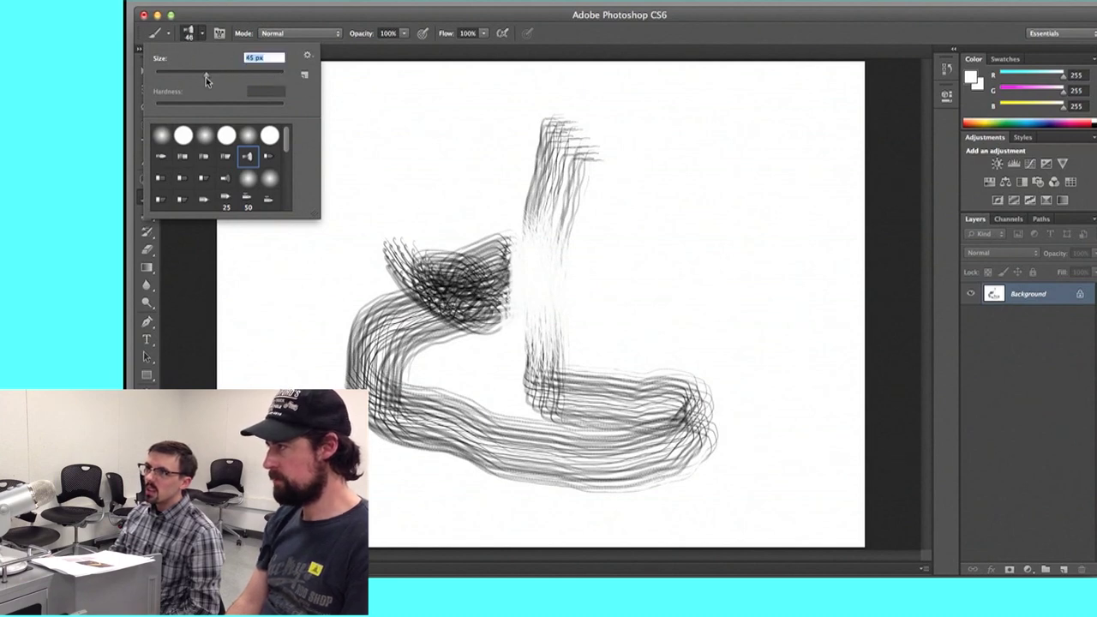
Shrink the bristle brush to 35 px and keep the standard Brush tool selected
drag(206, 77, 197, 79)
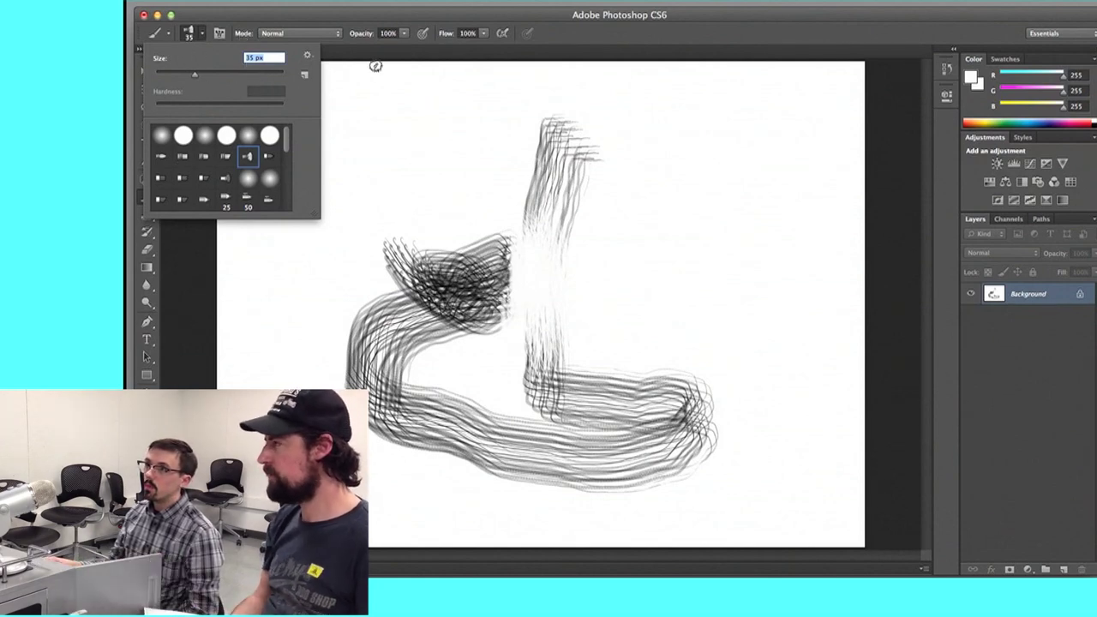
key(Return)
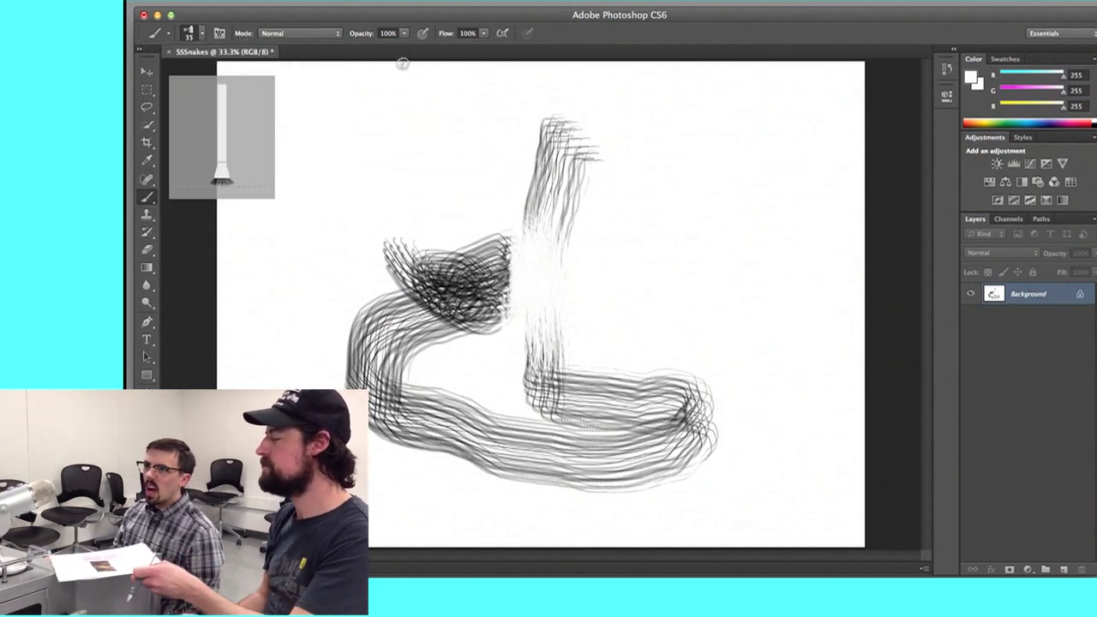
click(151, 204)
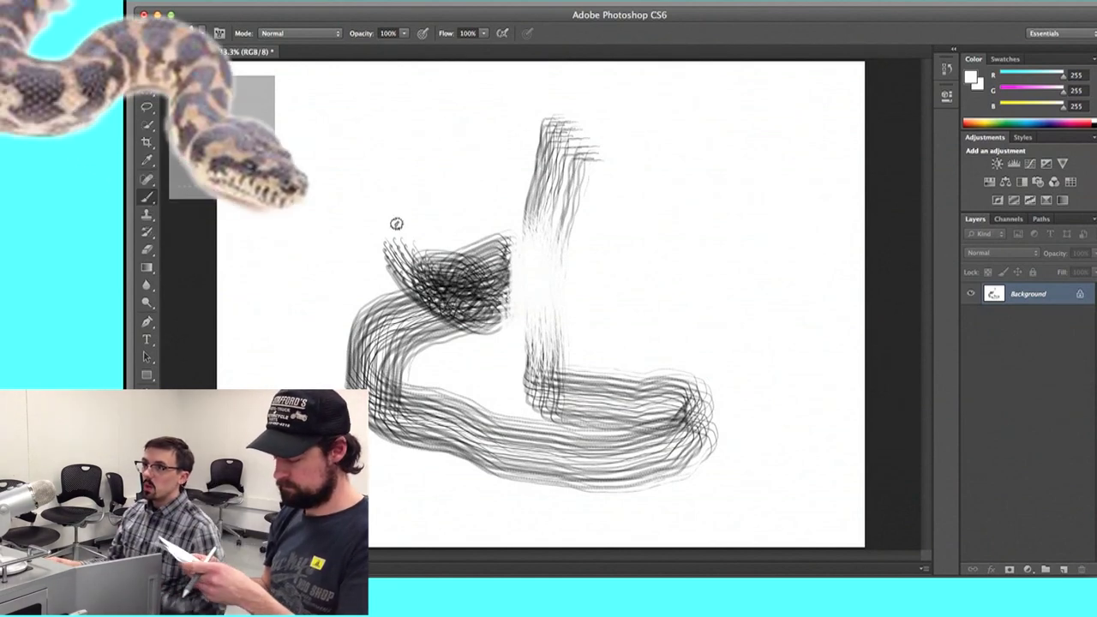
click(151, 204)
click(191, 198)
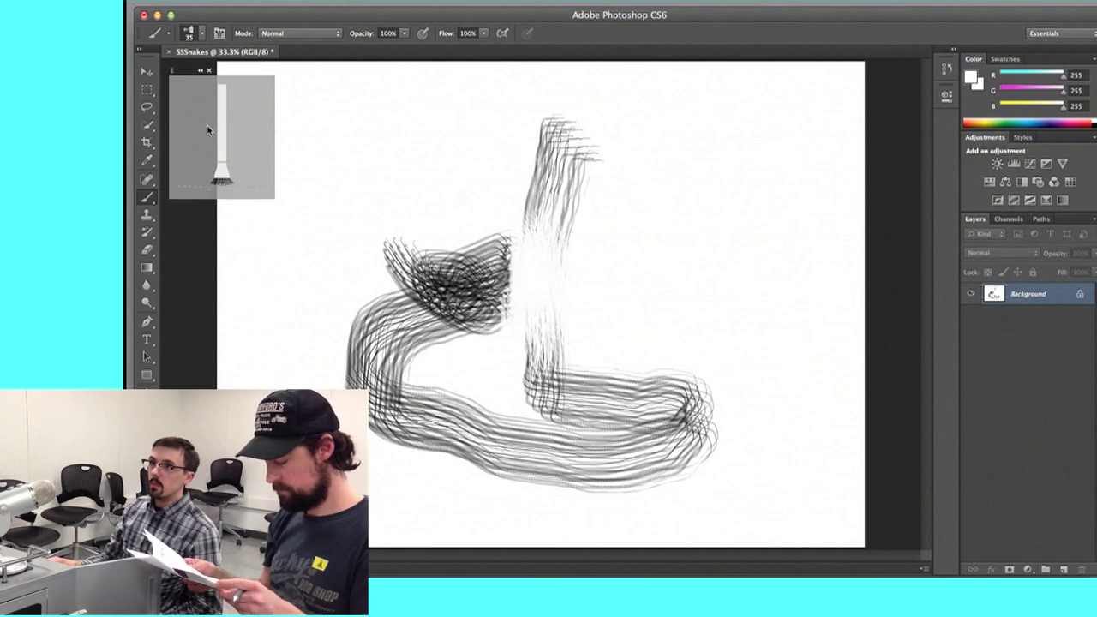
Switch to the hard round brush tip and set the painting colour to black
click(201, 35)
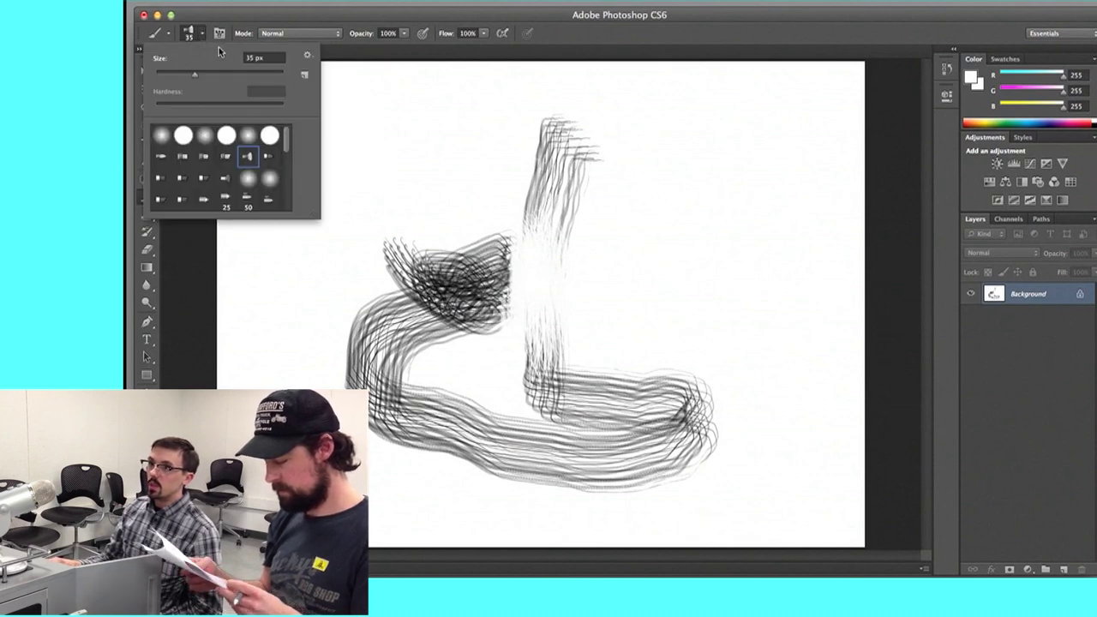
key(Return)
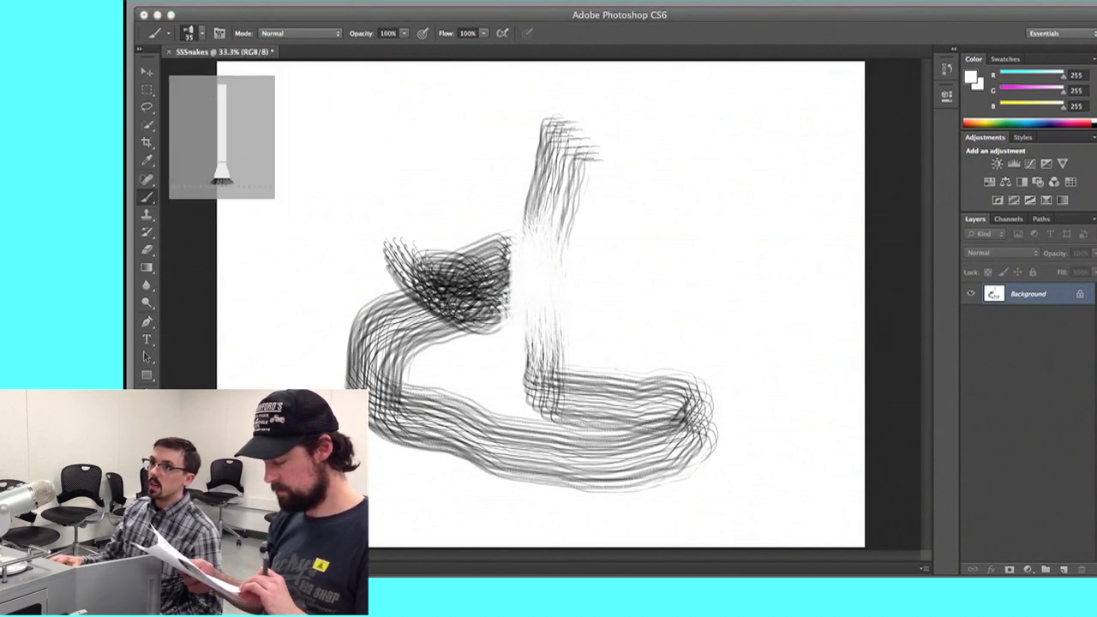
click(203, 34)
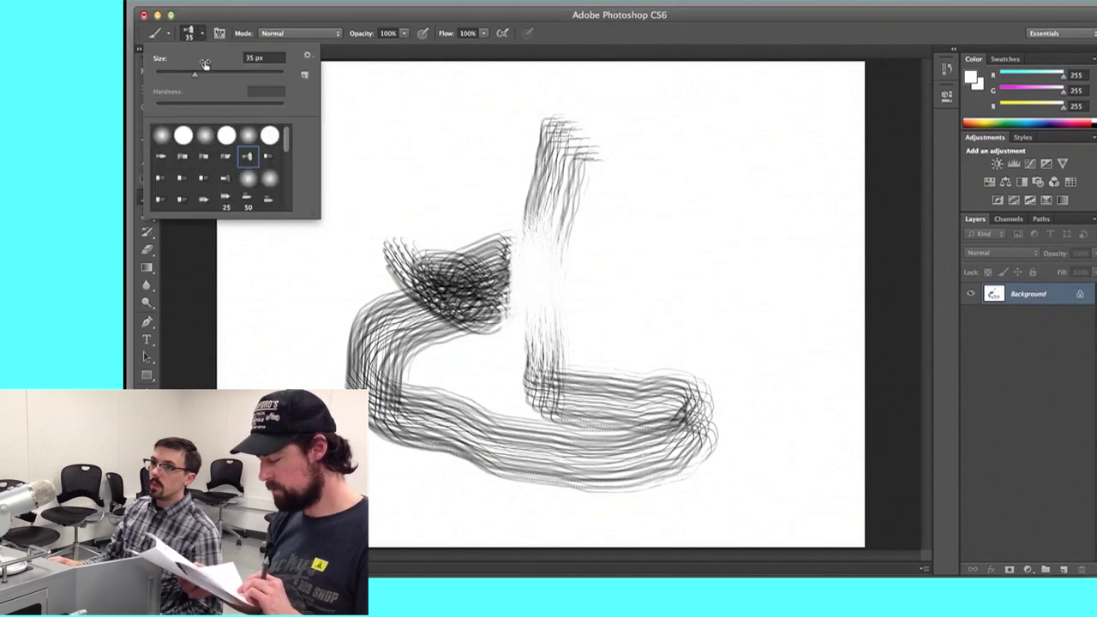
click(184, 136)
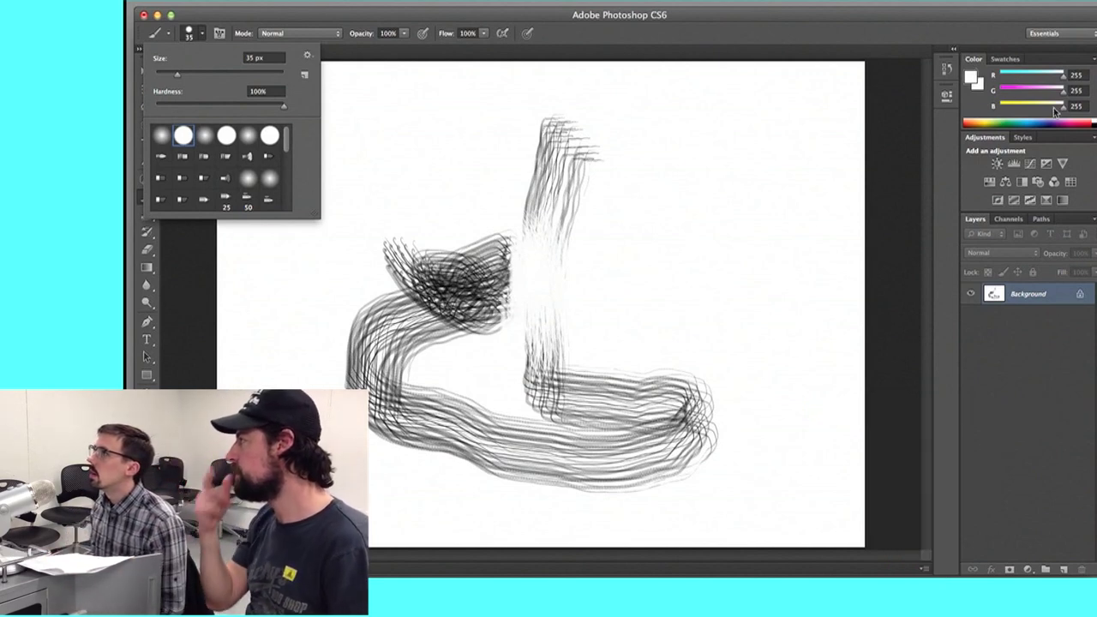
click(1085, 124)
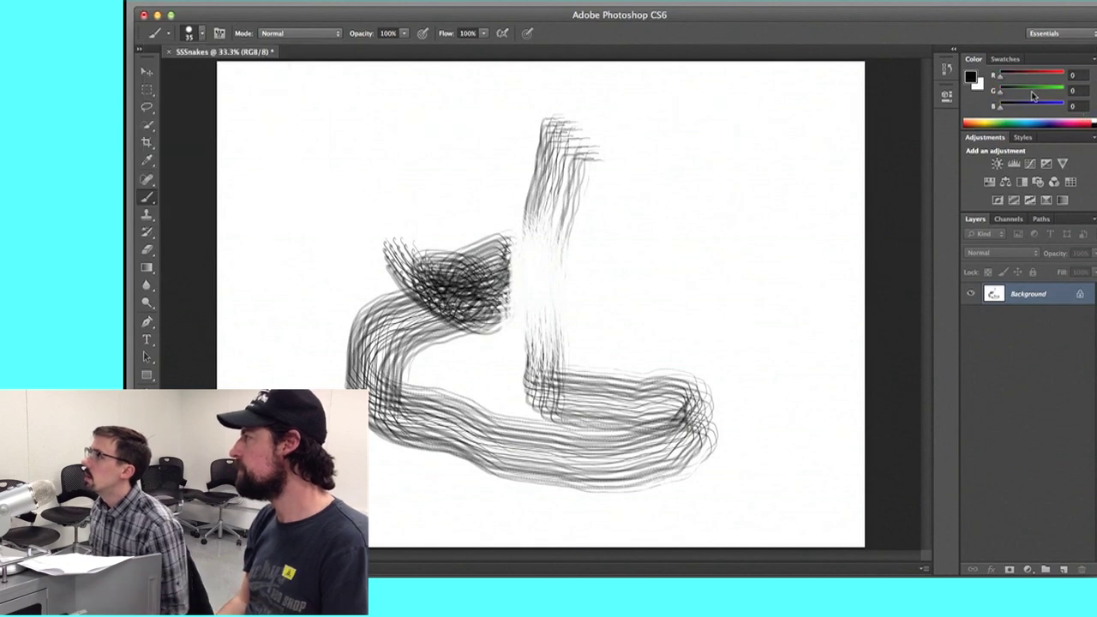
Tint the colour dark green (0, 73, 0), shrink the brush to 18 px, and test it
drag(1024, 96, 1030, 96)
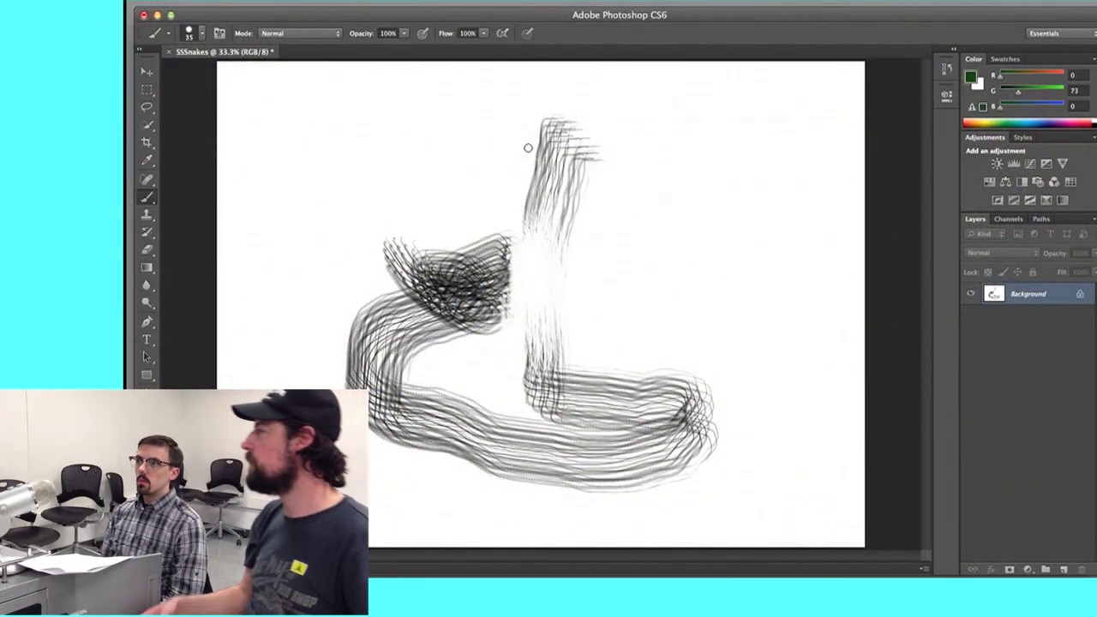
click(202, 34)
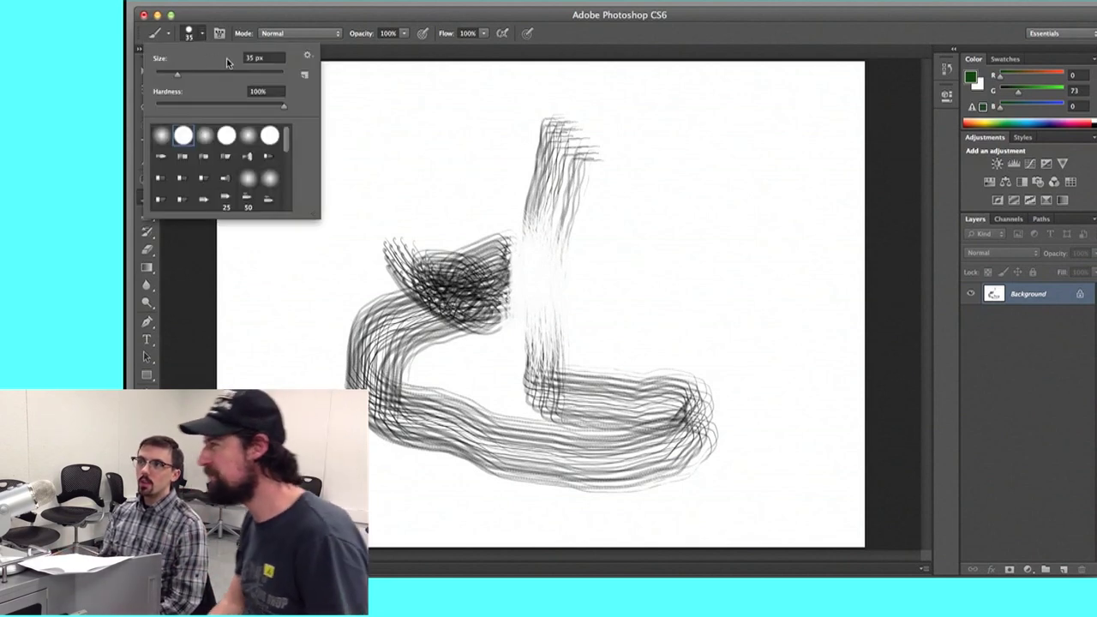
click(177, 75)
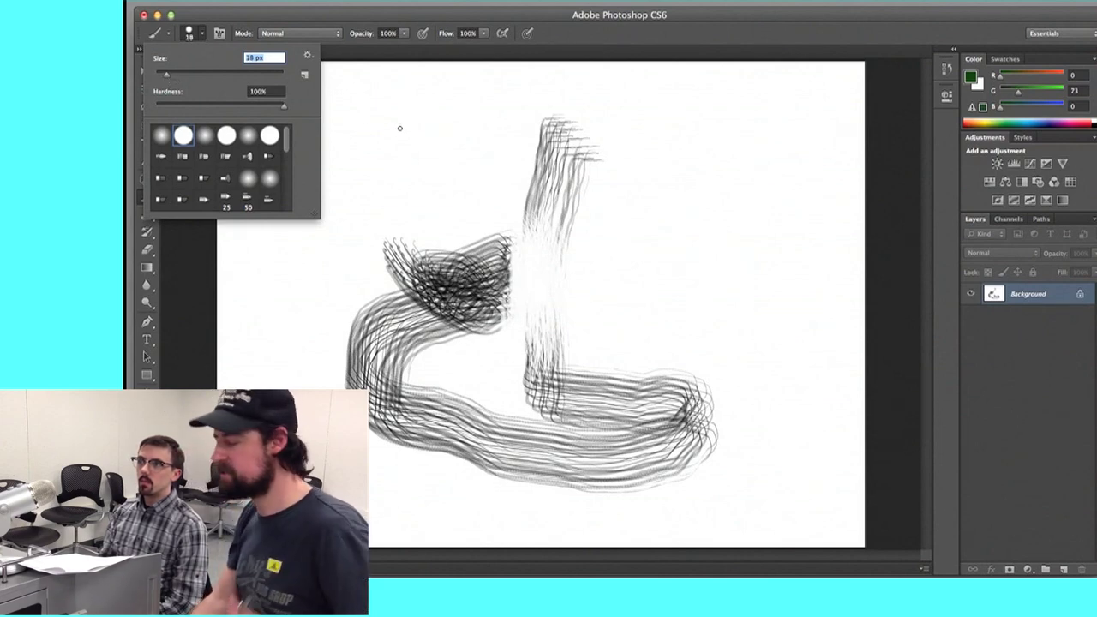
click(660, 175)
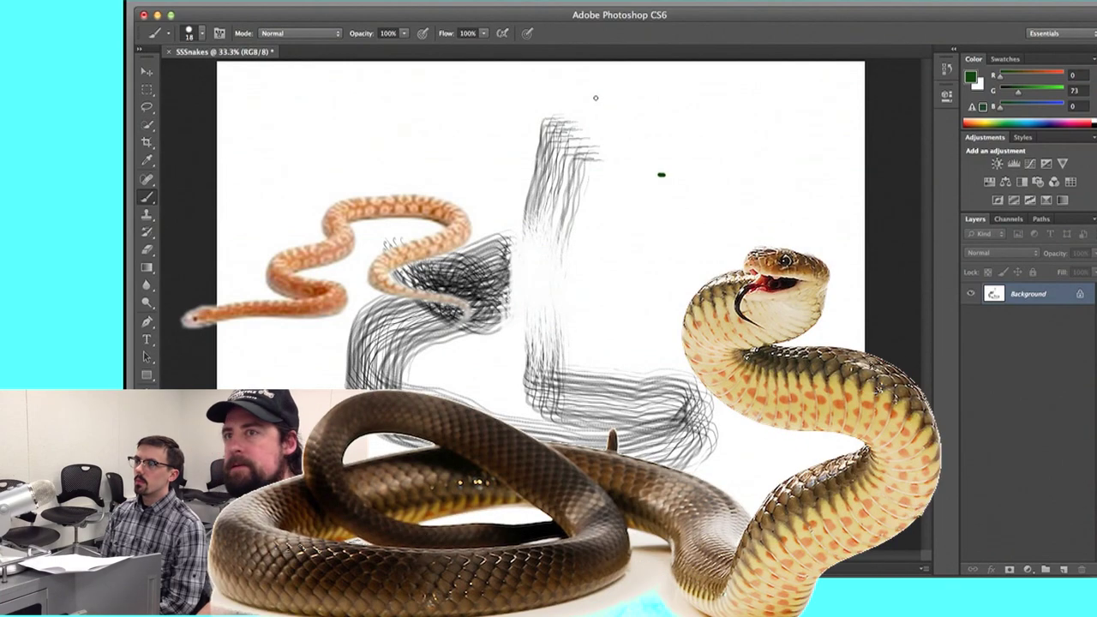
Outline the cobra's head with its eye, and trace both neck edges downward in green
mouse_move(590, 101)
mouse_down()
mouse_move(553, 110)
mouse_move(524, 137)
mouse_move(597, 134)
mouse_move(593, 99)
mouse_move(593, 129)
mouse_move(552, 135)
mouse_up()
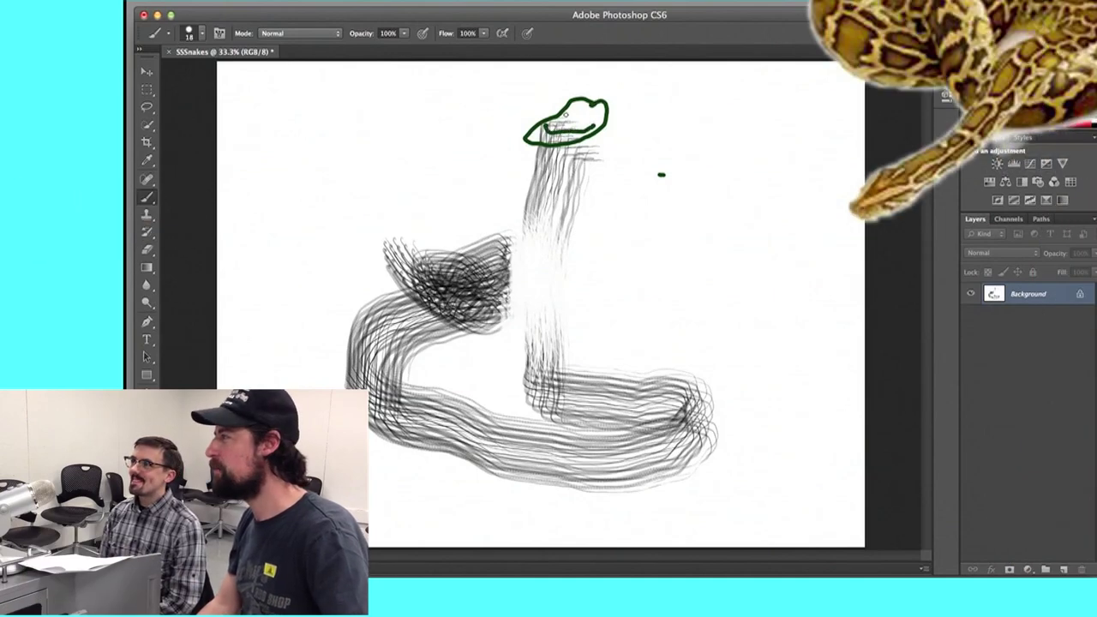
mouse_move(565, 114)
mouse_down()
mouse_move(555, 125)
mouse_move(545, 114)
mouse_up()
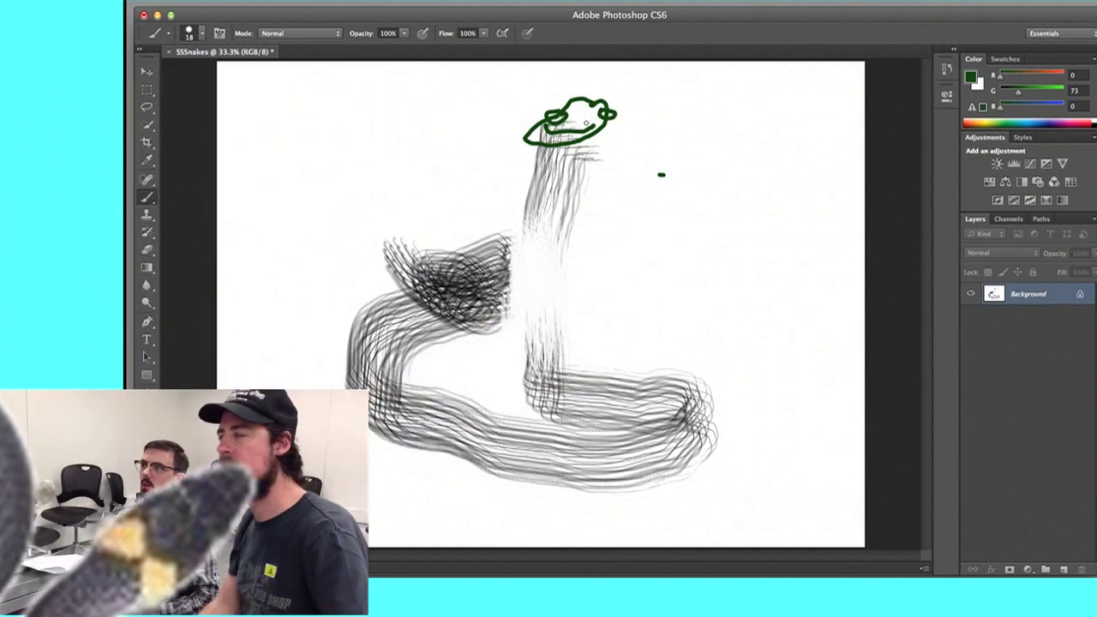
mouse_move(527, 135)
mouse_down()
mouse_move(513, 168)
mouse_move(529, 369)
mouse_up()
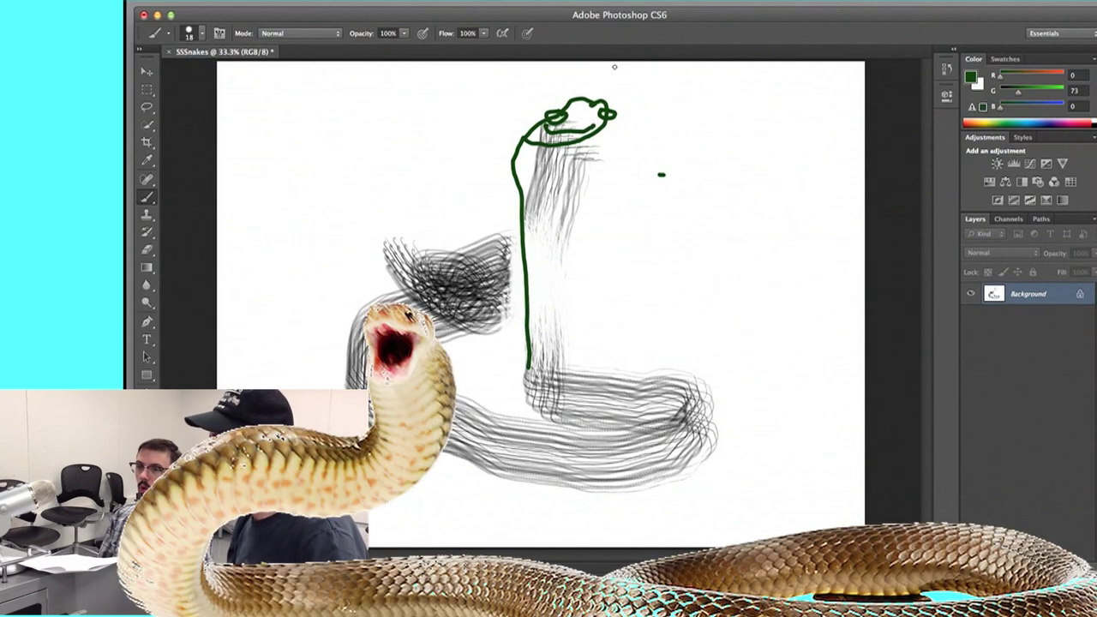
mouse_move(607, 115)
mouse_down()
mouse_move(620, 197)
mouse_move(585, 247)
mouse_move(565, 363)
mouse_move(525, 376)
mouse_move(539, 370)
mouse_move(538, 351)
mouse_up()
Draw green scale bands up the neck from the lower neck to just under the head
mouse_move(569, 314)
mouse_down()
mouse_move(518, 323)
mouse_move(576, 298)
mouse_move(528, 298)
mouse_up()
mouse_move(574, 268)
mouse_down()
mouse_move(528, 283)
mouse_move(574, 261)
mouse_move(545, 242)
mouse_up()
mouse_move(605, 221)
mouse_down()
mouse_move(564, 233)
mouse_move(531, 219)
mouse_move(578, 225)
mouse_move(550, 226)
mouse_up()
drag(554, 199, 531, 221)
mouse_move(590, 199)
mouse_down()
mouse_move(540, 210)
mouse_move(571, 199)
mouse_up()
drag(581, 194, 534, 204)
drag(590, 182, 540, 190)
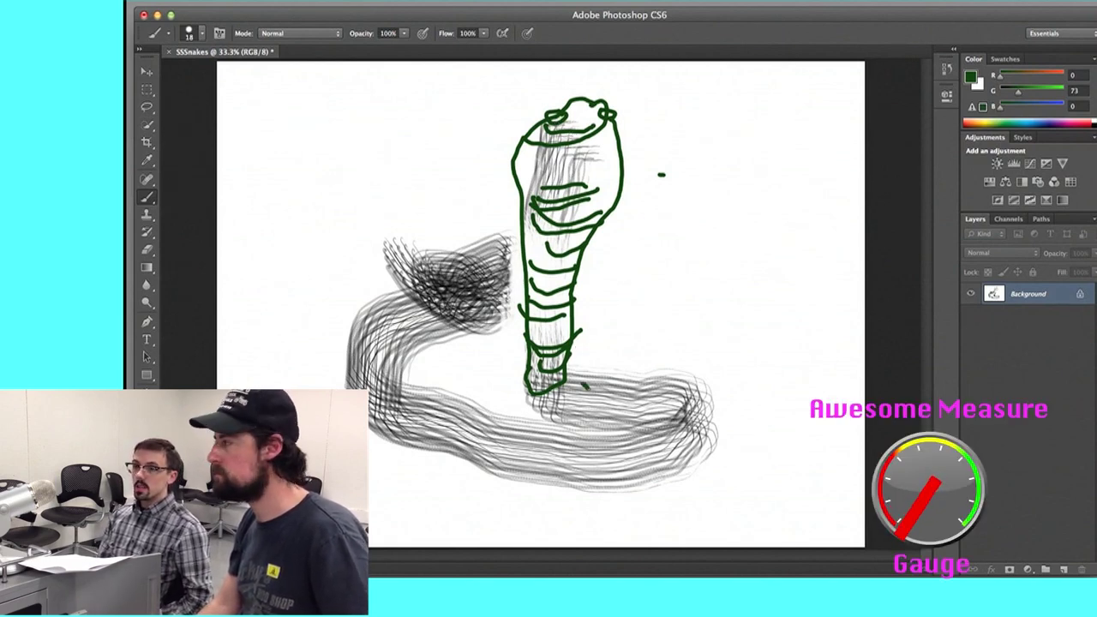
Add curved green scale bands along the coiled body and tail beside the neck
mouse_move(588, 384)
mouse_down()
mouse_move(588, 400)
mouse_move(597, 375)
mouse_move(554, 421)
mouse_move(616, 378)
mouse_move(577, 423)
mouse_up()
drag(632, 377, 600, 419)
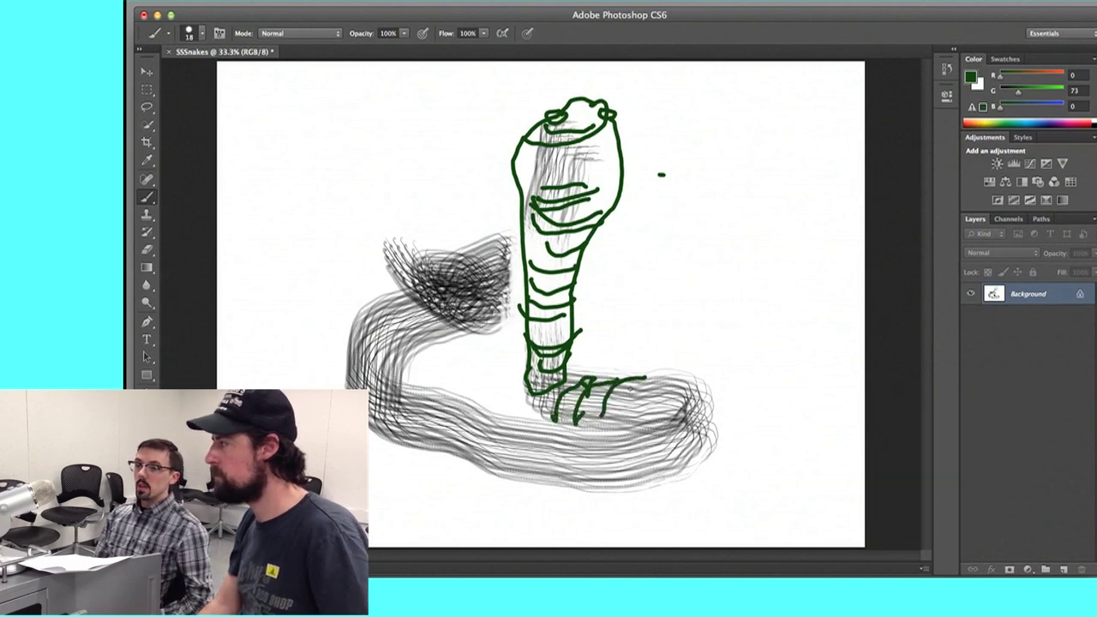
mouse_move(669, 382)
mouse_down()
mouse_move(643, 384)
mouse_move(616, 418)
mouse_up()
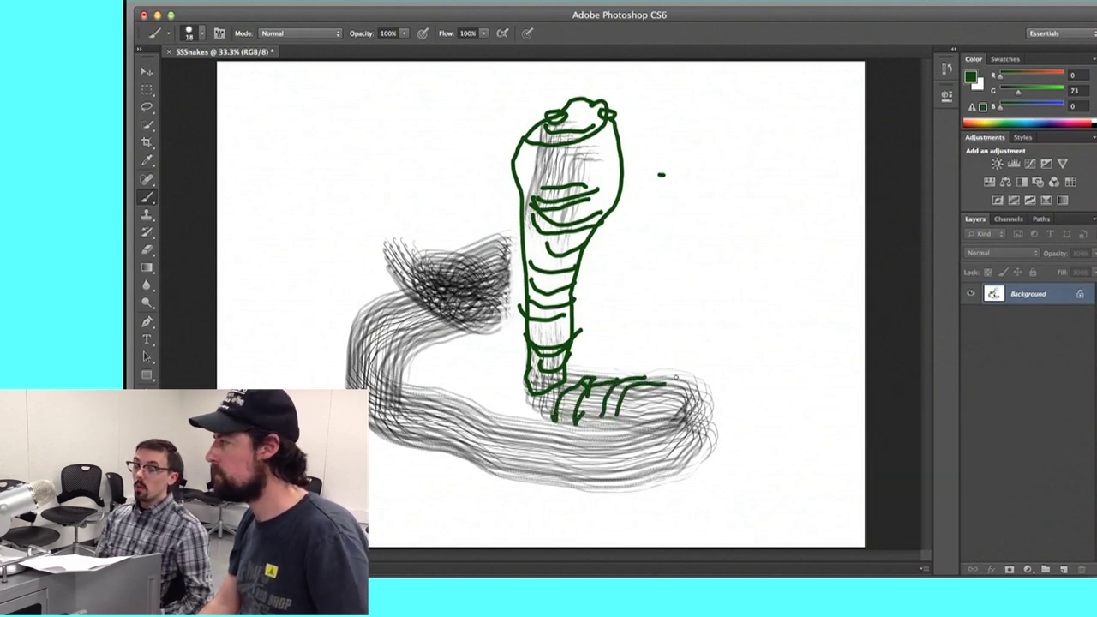
drag(679, 383, 640, 413)
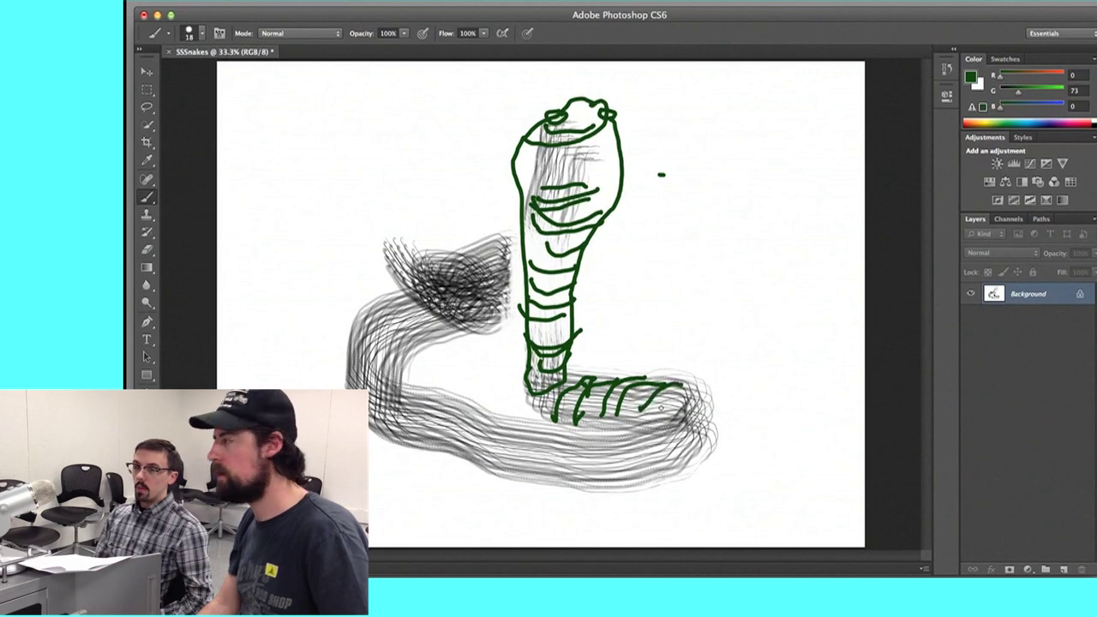
drag(650, 420, 656, 467)
mouse_move(630, 420)
mouse_down()
mouse_move(645, 451)
mouse_move(614, 489)
mouse_up()
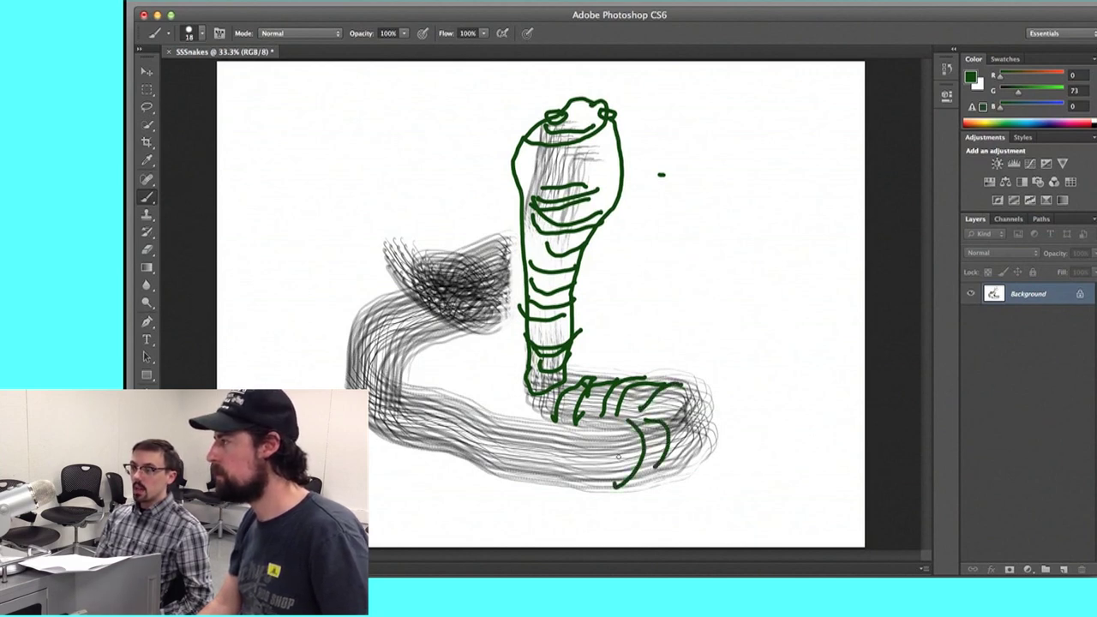
mouse_move(607, 426)
mouse_down()
mouse_move(612, 459)
mouse_move(571, 487)
mouse_up()
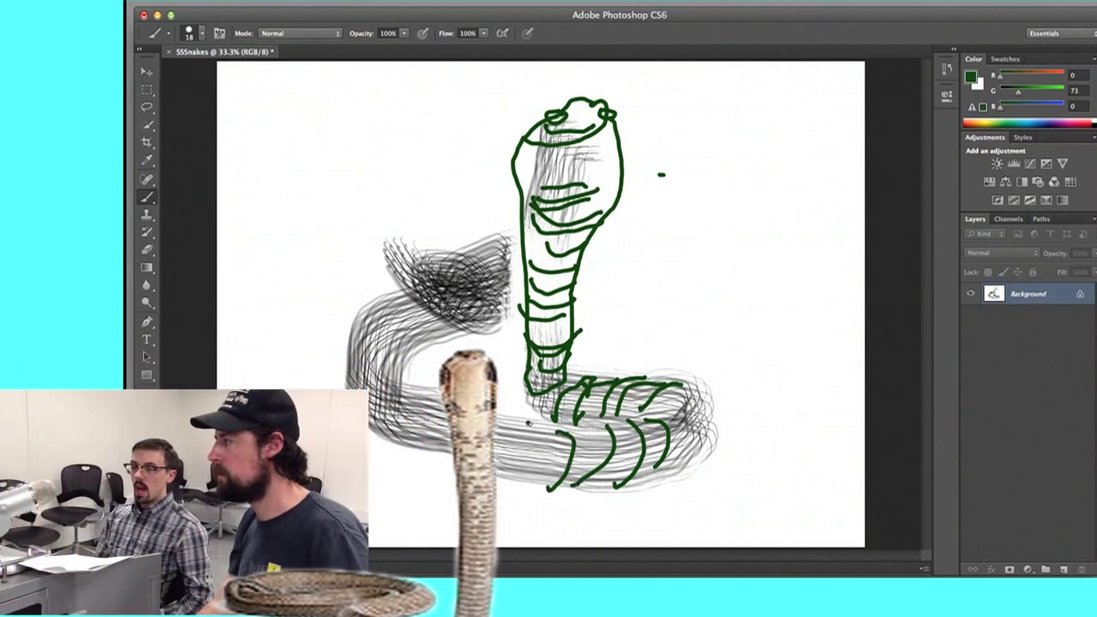
Continue green bands along the lower body to its left end
mouse_move(518, 422)
mouse_down()
mouse_move(515, 455)
mouse_move(491, 468)
mouse_up()
mouse_move(491, 404)
mouse_down()
mouse_move(480, 413)
mouse_move(492, 454)
mouse_up()
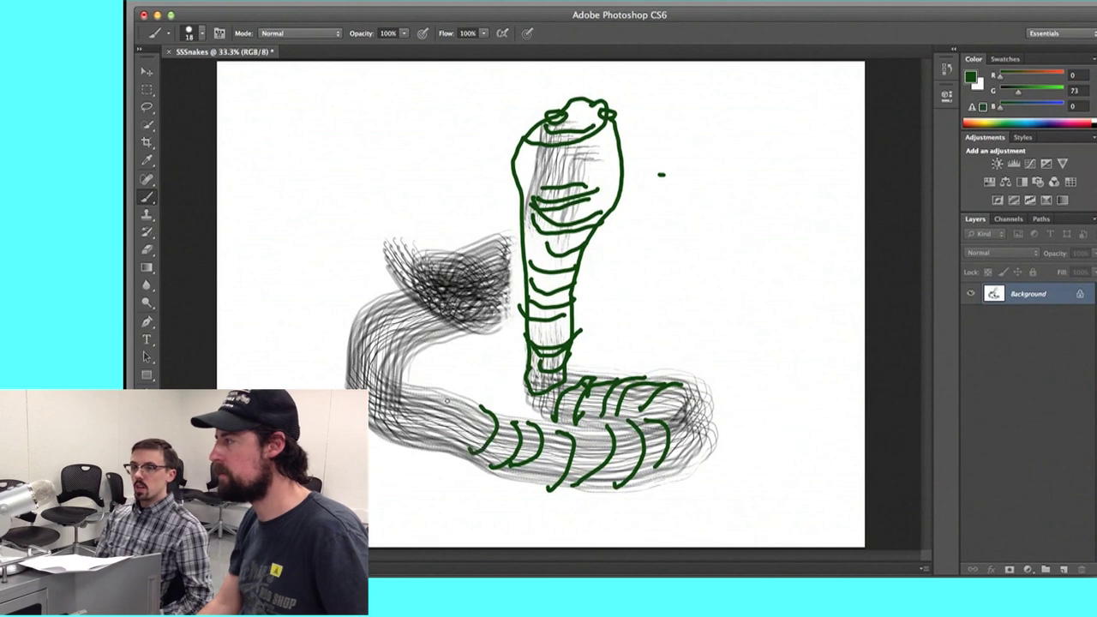
mouse_move(461, 401)
mouse_down()
mouse_move(467, 452)
mouse_move(439, 450)
mouse_up()
mouse_move(429, 389)
mouse_down()
mouse_move(437, 416)
mouse_move(413, 446)
mouse_up()
drag(411, 382, 391, 426)
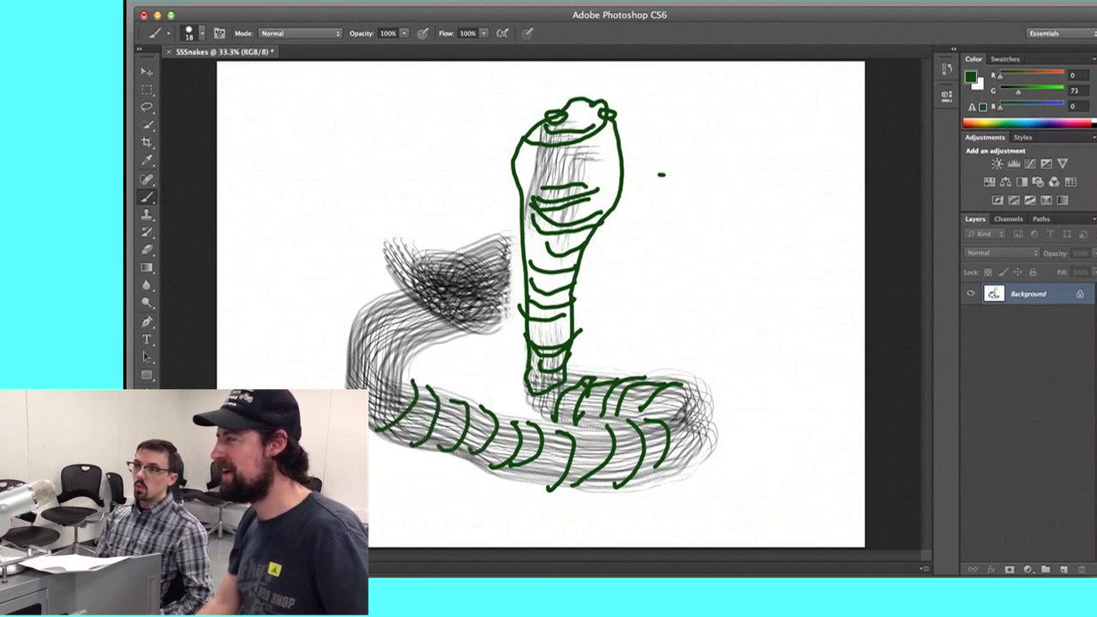
drag(382, 379, 371, 425)
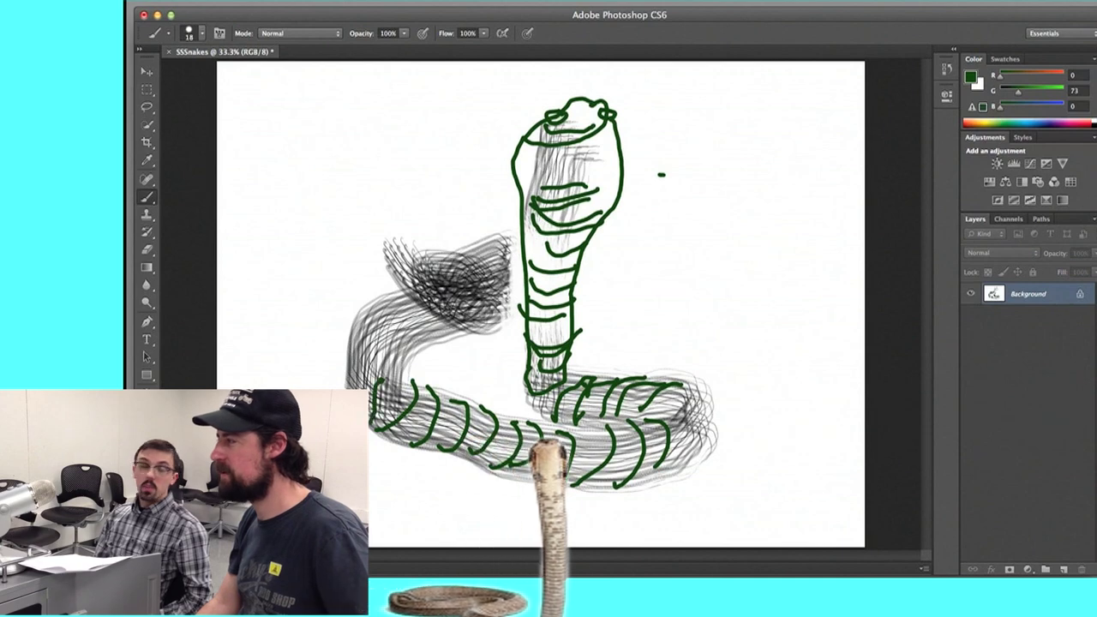
mouse_move(396, 358)
mouse_down()
mouse_move(373, 355)
mouse_move(367, 387)
mouse_up()
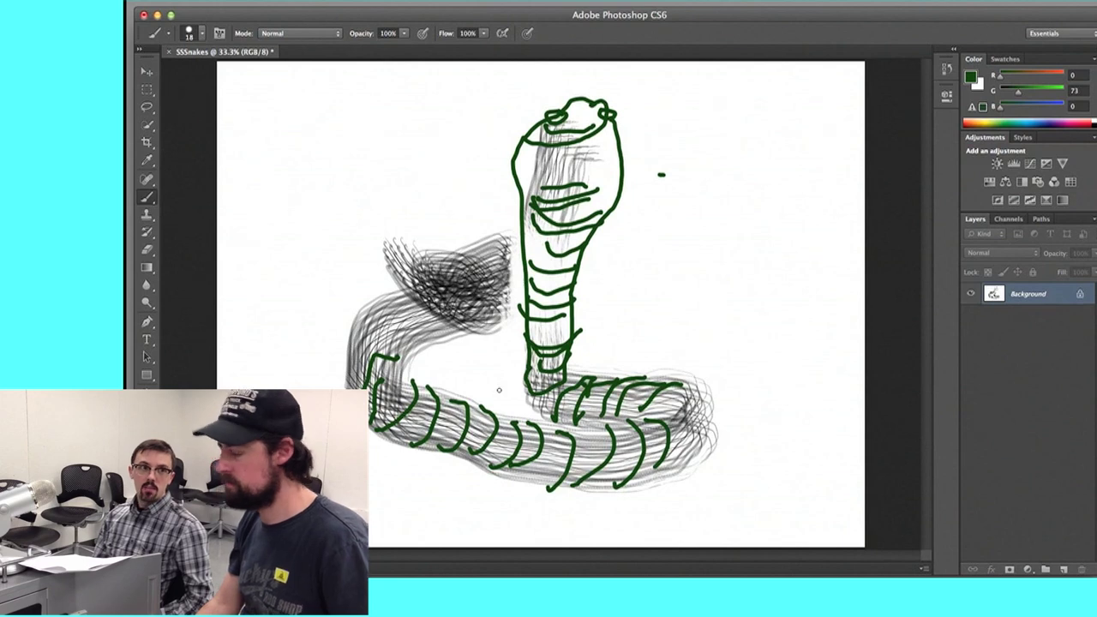
Outline the left coil and gray back coil behind the neck with green strokes and curls
mouse_move(408, 354)
mouse_down()
mouse_move(392, 324)
mouse_move(370, 327)
mouse_move(401, 297)
mouse_up()
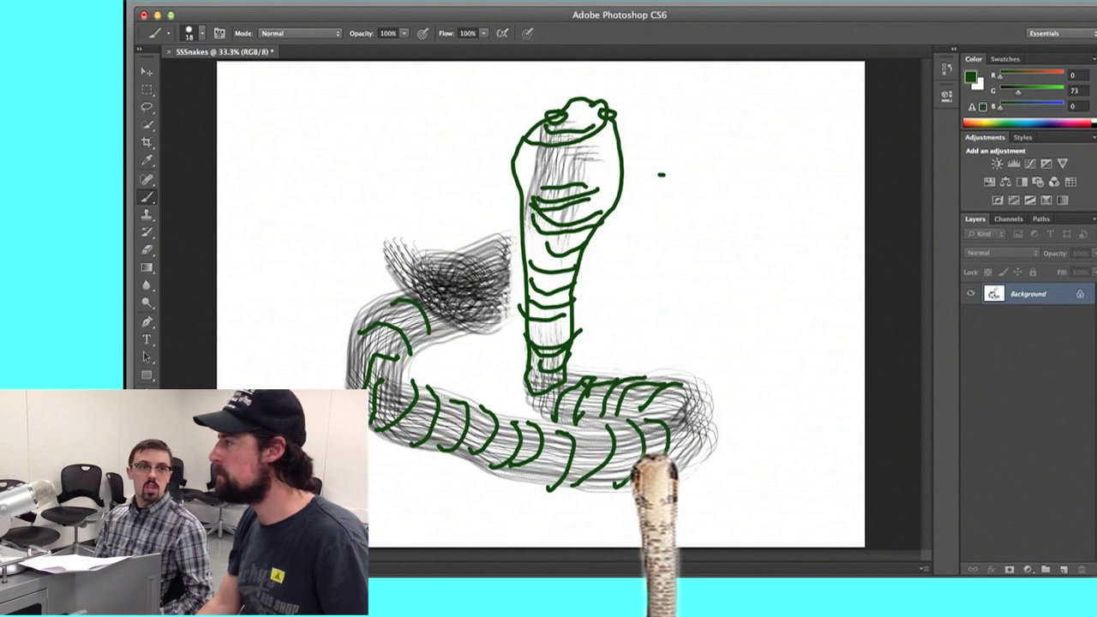
drag(490, 315, 475, 268)
mouse_move(458, 285)
mouse_down()
mouse_move(448, 257)
mouse_move(450, 267)
mouse_up()
mouse_move(446, 288)
mouse_down()
mouse_move(434, 297)
mouse_move(430, 287)
mouse_move(431, 306)
mouse_move(409, 246)
mouse_move(447, 230)
mouse_move(406, 234)
mouse_move(379, 271)
mouse_up()
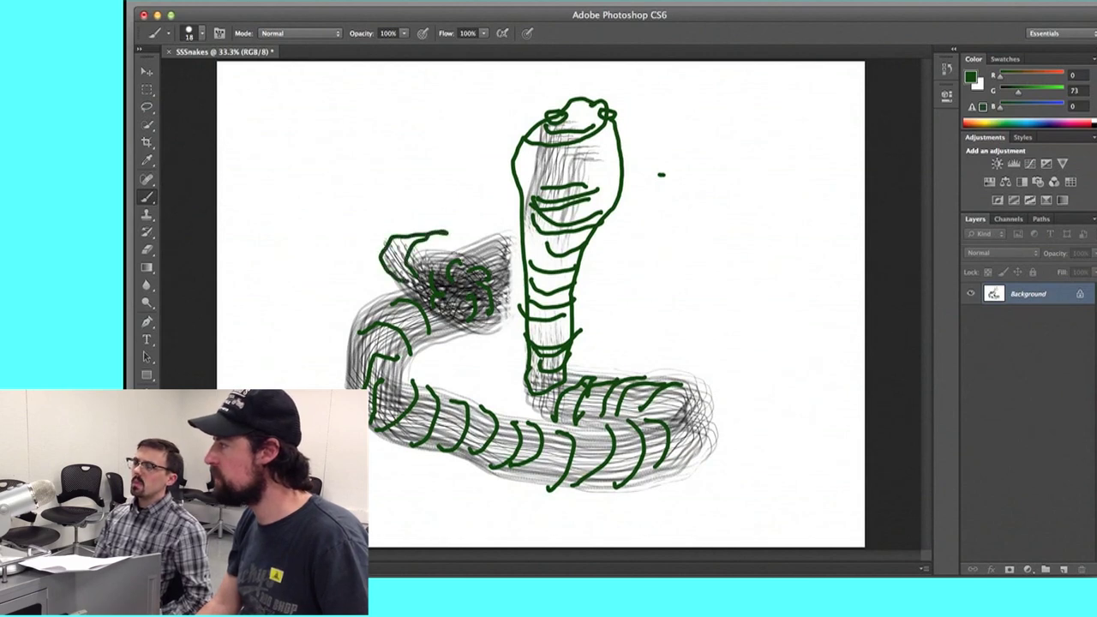
mouse_move(461, 263)
mouse_down()
mouse_move(499, 271)
mouse_move(513, 313)
mouse_up()
drag(504, 237, 515, 258)
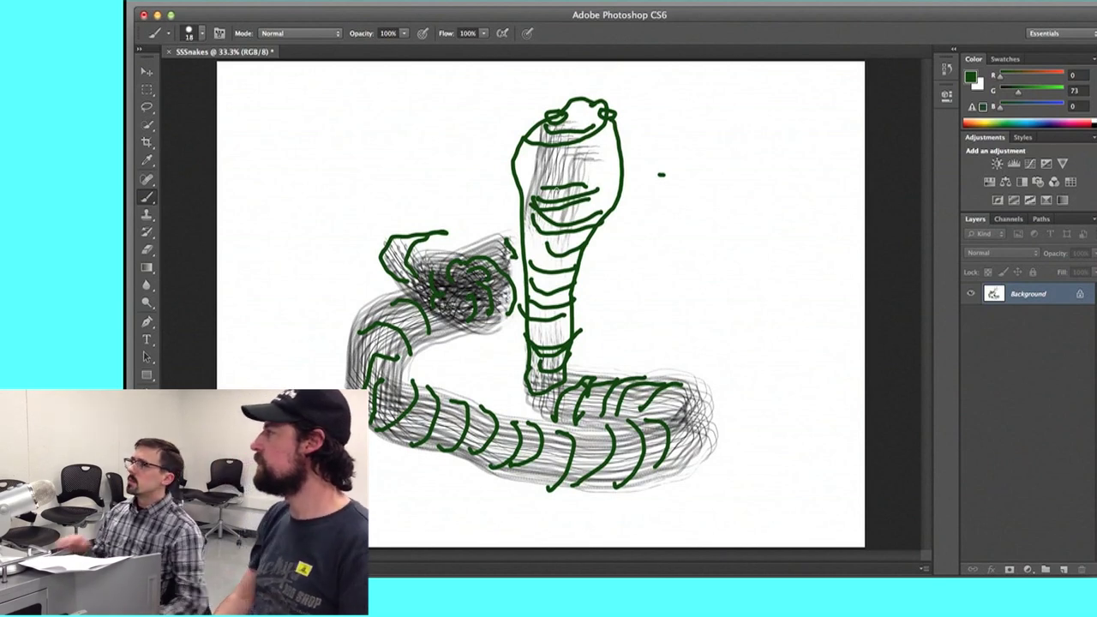
Pick pink, paint the forked tongue on the head, then switch the colour to black with D
click(1079, 121)
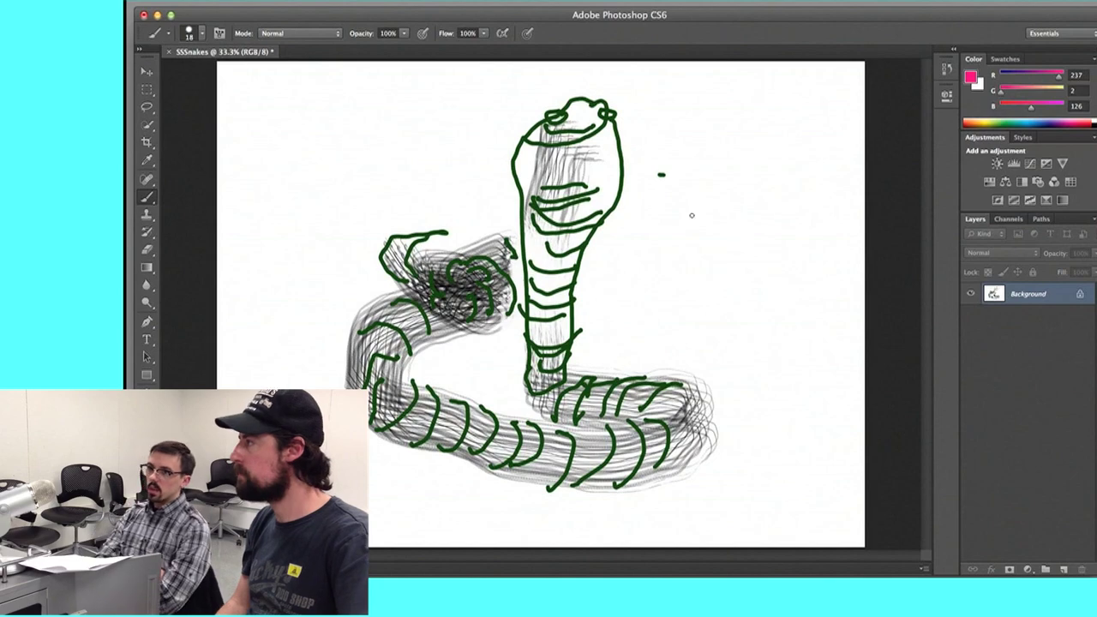
drag(569, 138, 582, 152)
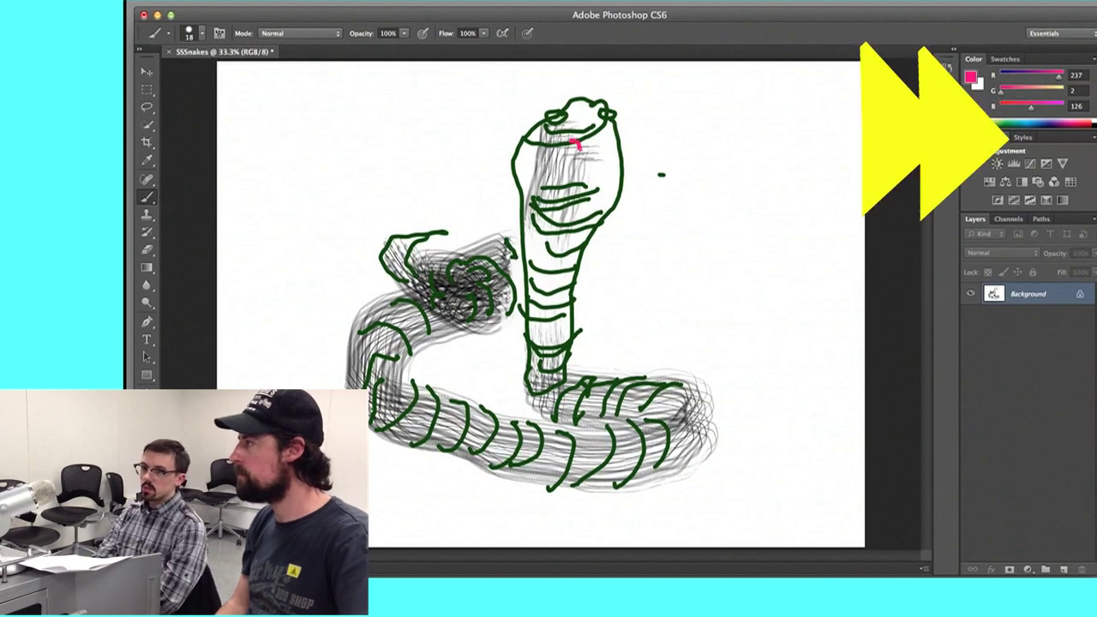
drag(583, 152, 588, 160)
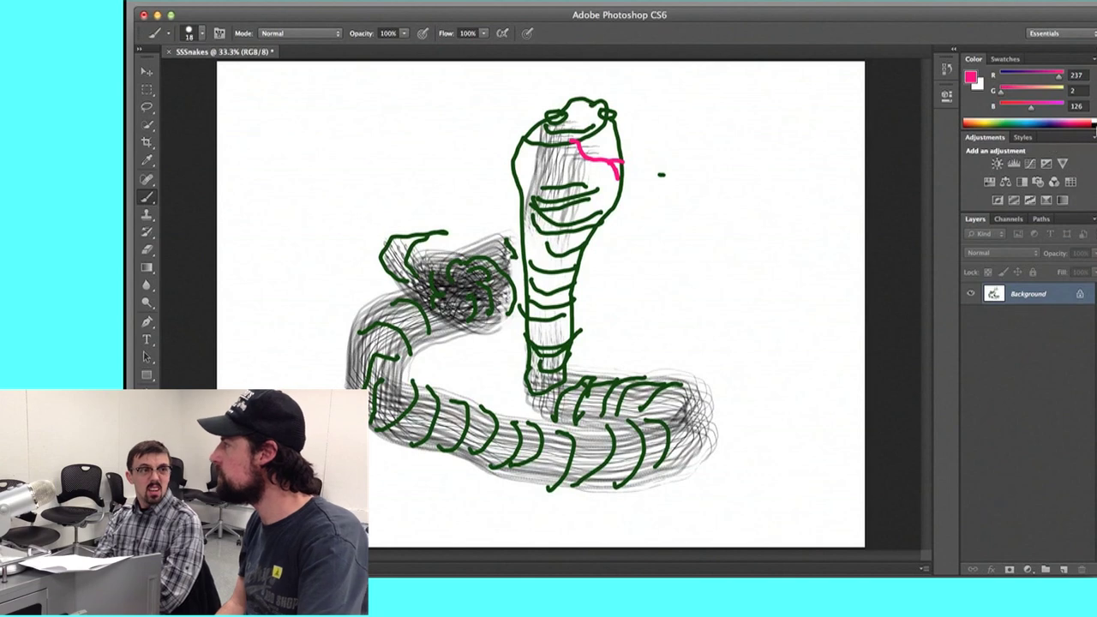
key(d)
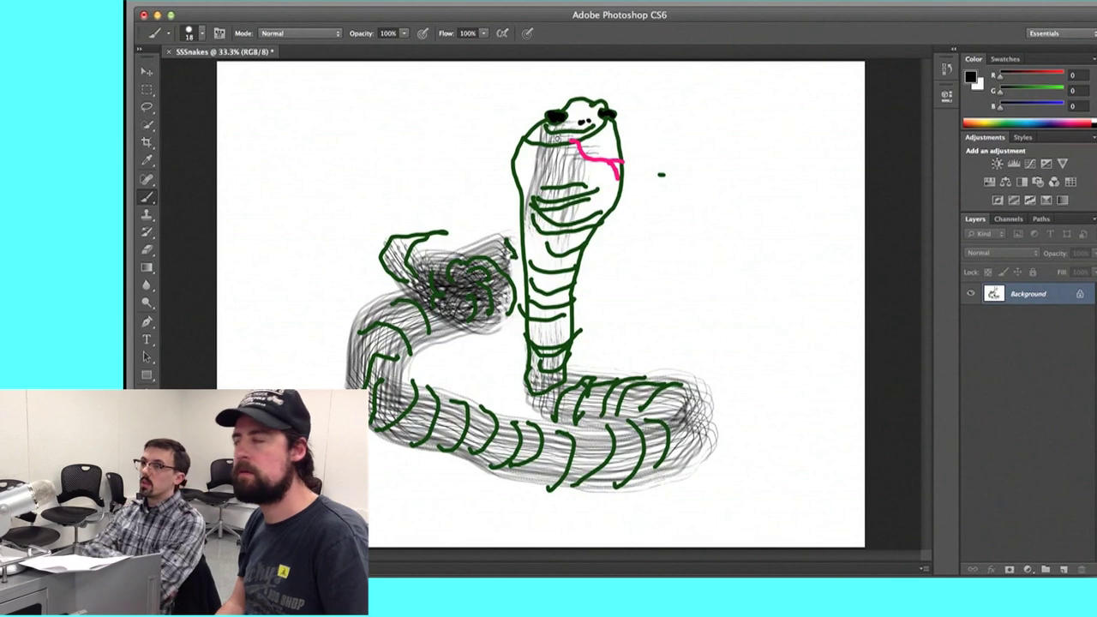
Paint black marks on the head sides and beside the tongue, then dot the neck
drag(528, 148, 522, 171)
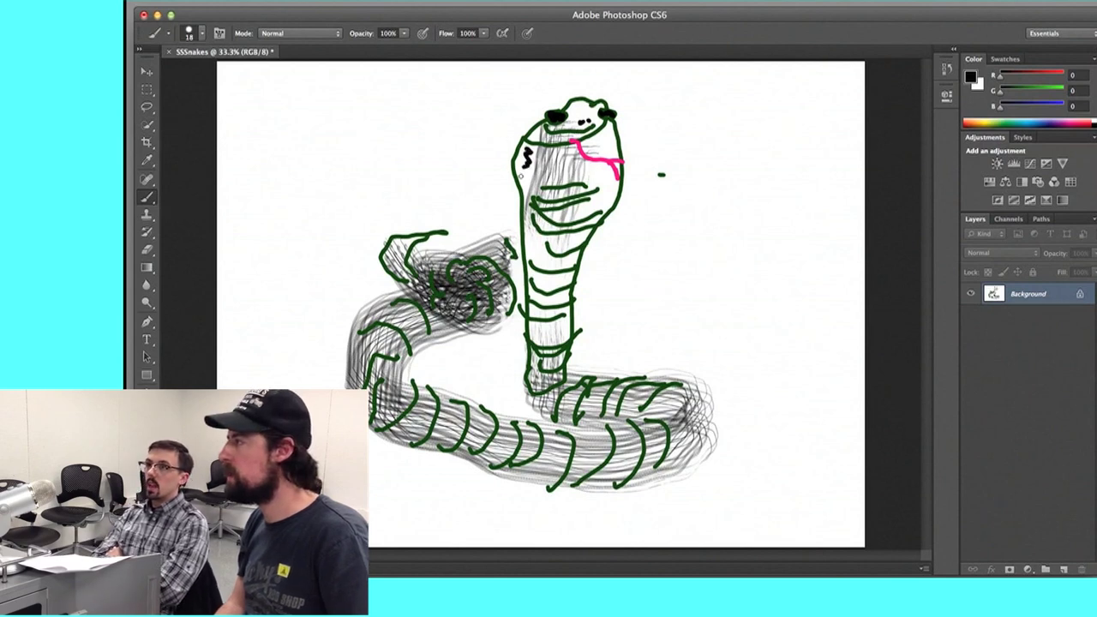
mouse_move(597, 155)
mouse_down()
mouse_move(617, 146)
mouse_move(604, 198)
mouse_up()
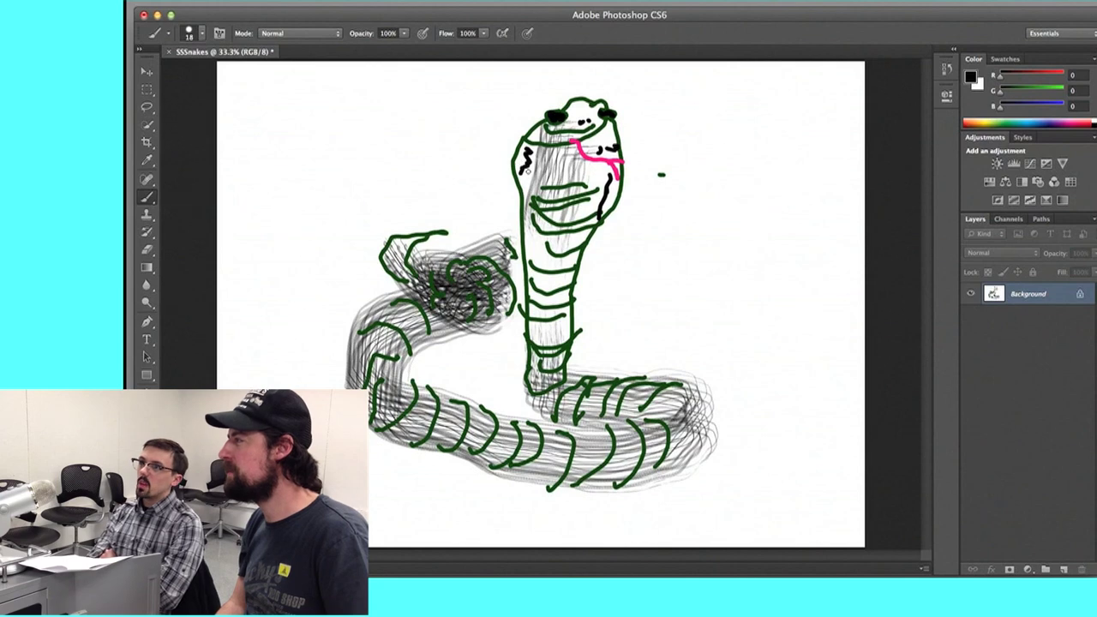
drag(527, 169, 533, 197)
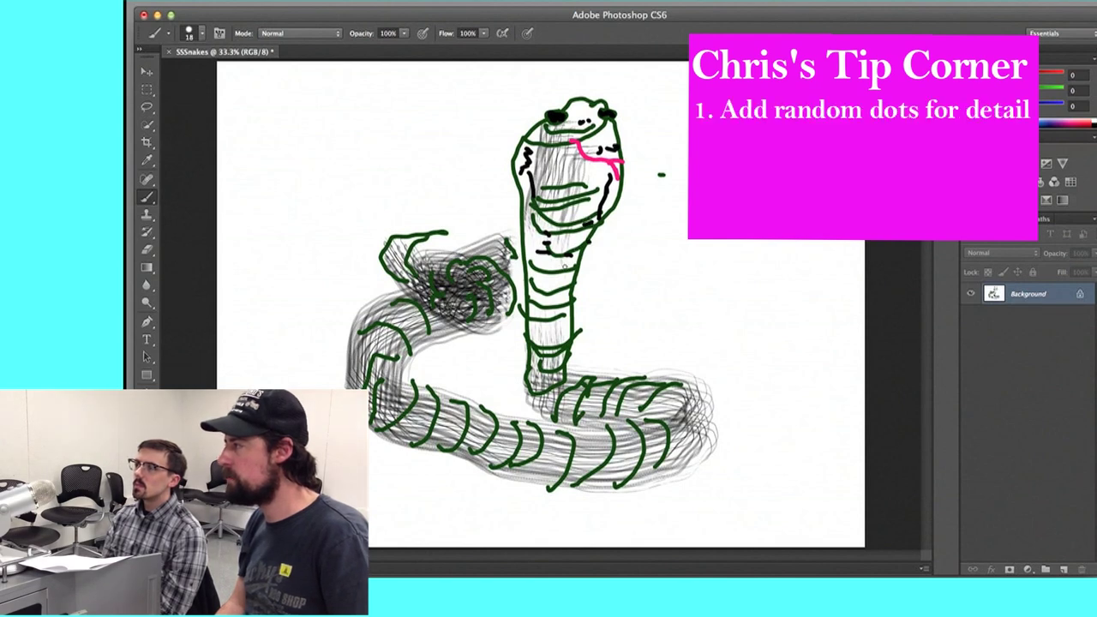
click(556, 266)
click(541, 265)
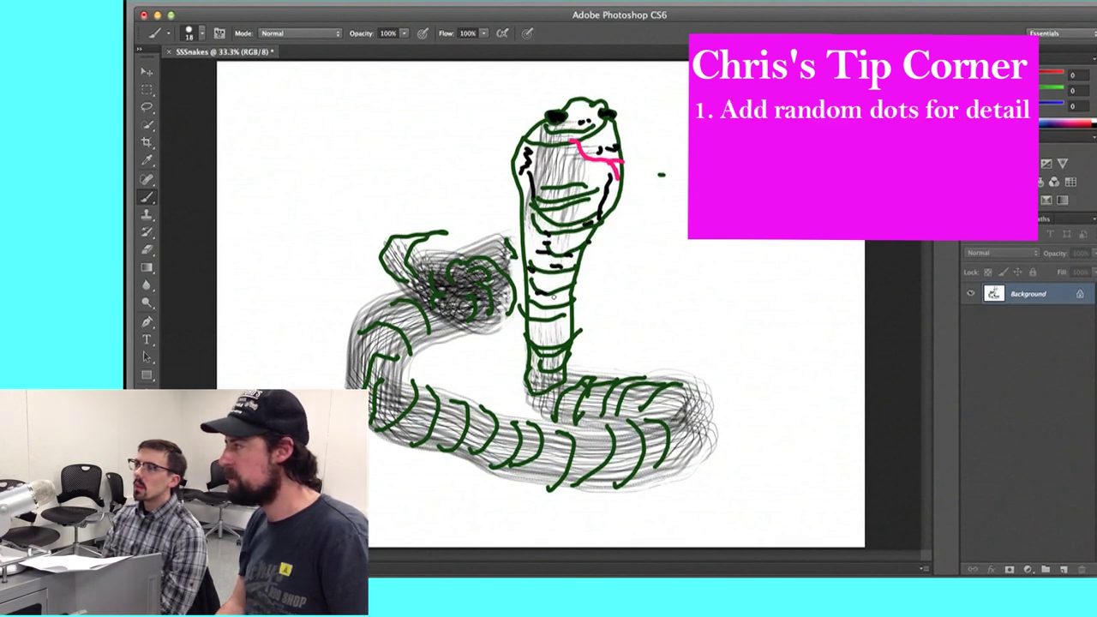
click(575, 291)
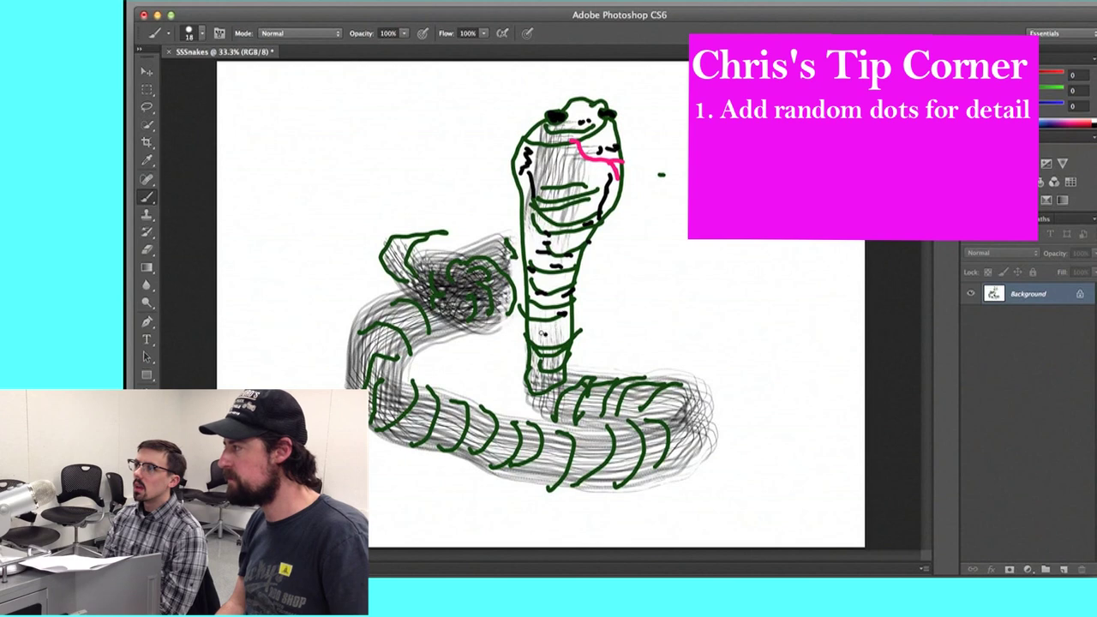
click(543, 332)
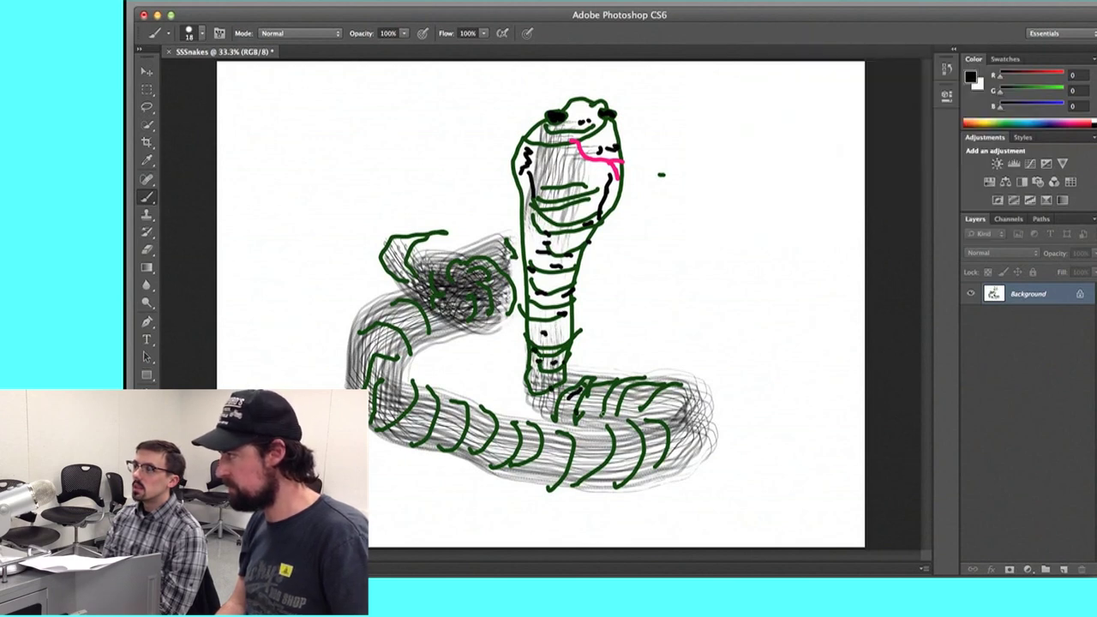
Add black dots and a short detail mark along the tail
click(652, 412)
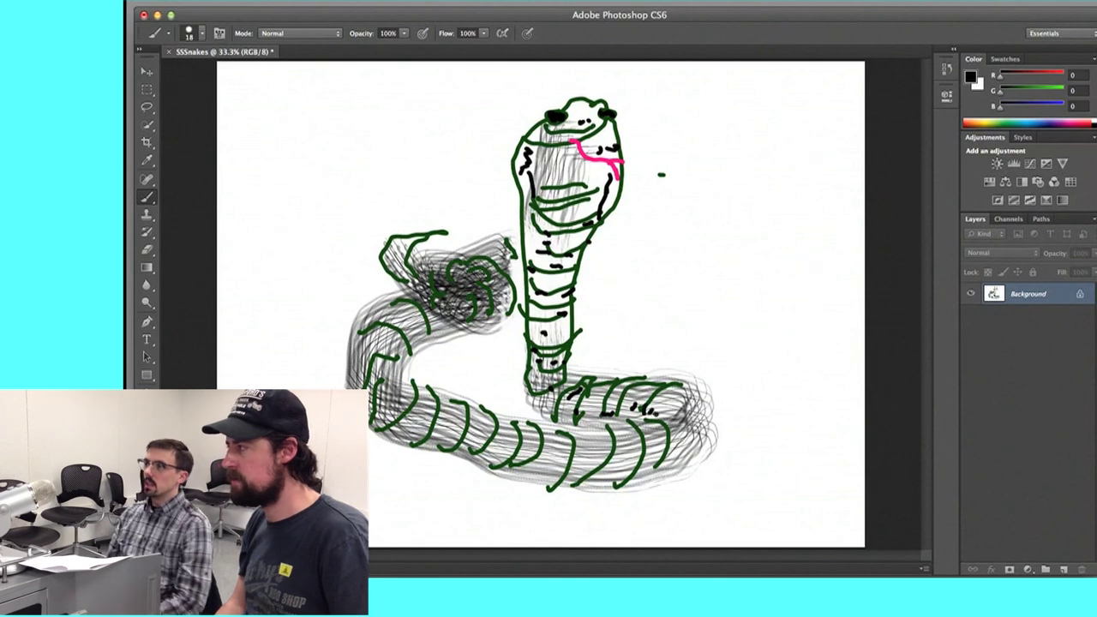
click(662, 422)
drag(668, 431, 669, 452)
click(689, 432)
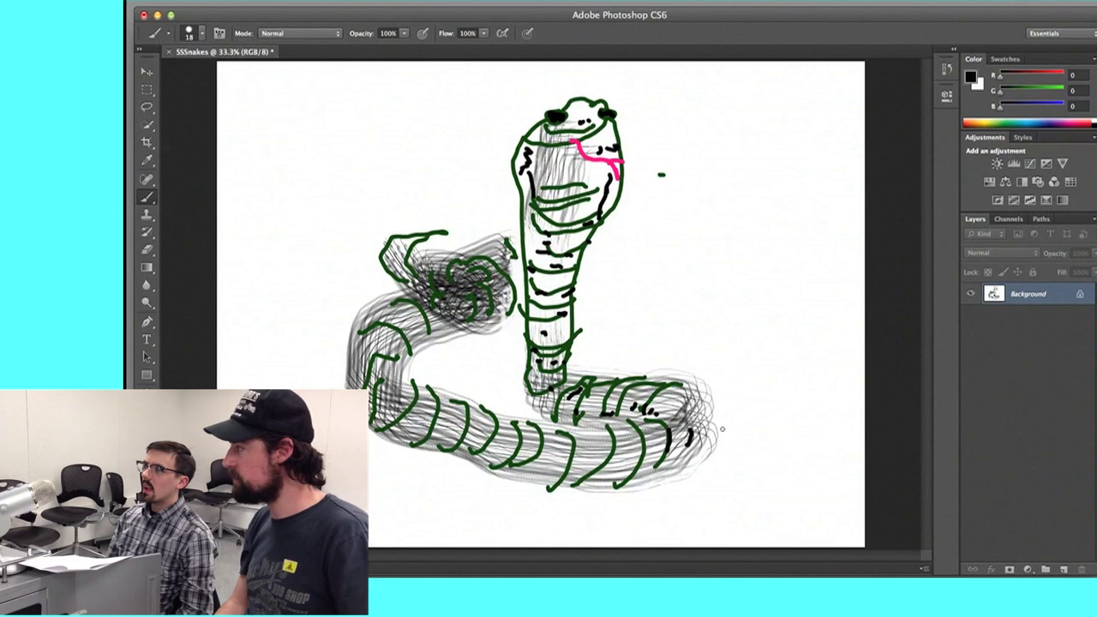
Stroke black shadow lines under the tail and body, and fill a thick band across the left coil
mouse_move(687, 468)
mouse_down()
mouse_move(559, 485)
mouse_move(370, 436)
mouse_move(483, 471)
mouse_up()
drag(592, 487, 699, 463)
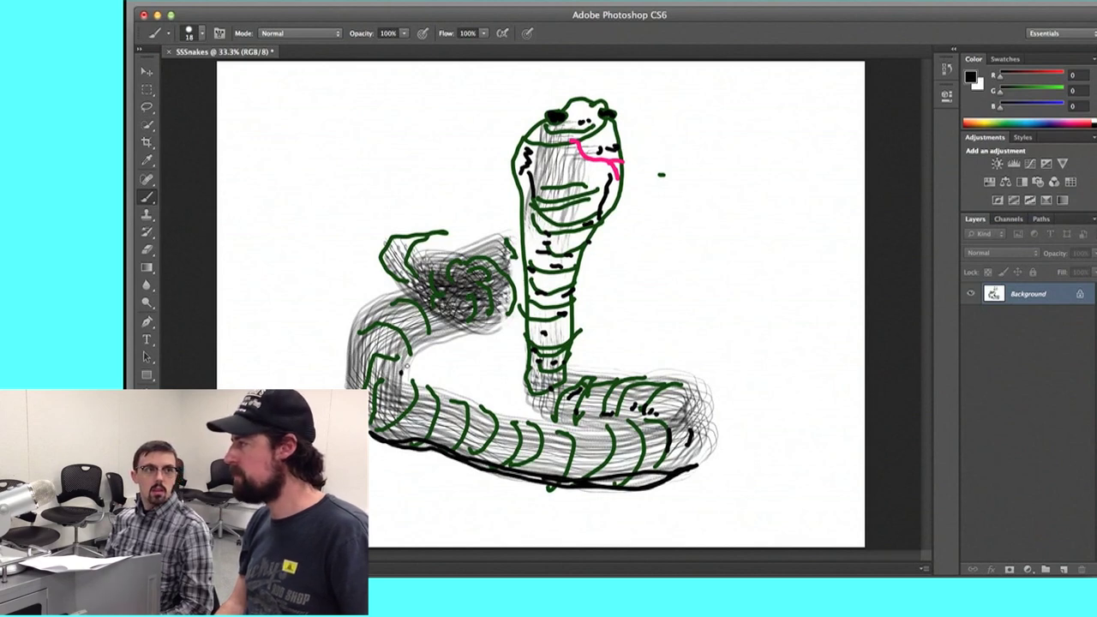
mouse_move(400, 371)
mouse_down()
mouse_move(466, 331)
mouse_move(499, 329)
mouse_move(408, 370)
mouse_move(480, 332)
mouse_move(447, 348)
mouse_up()
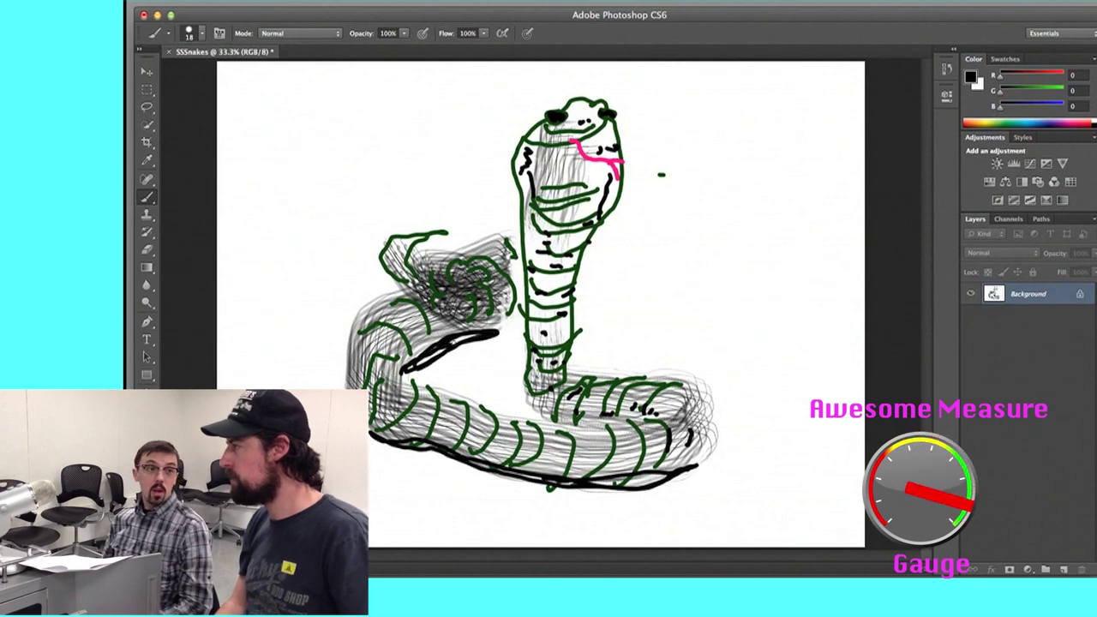
drag(428, 358, 403, 367)
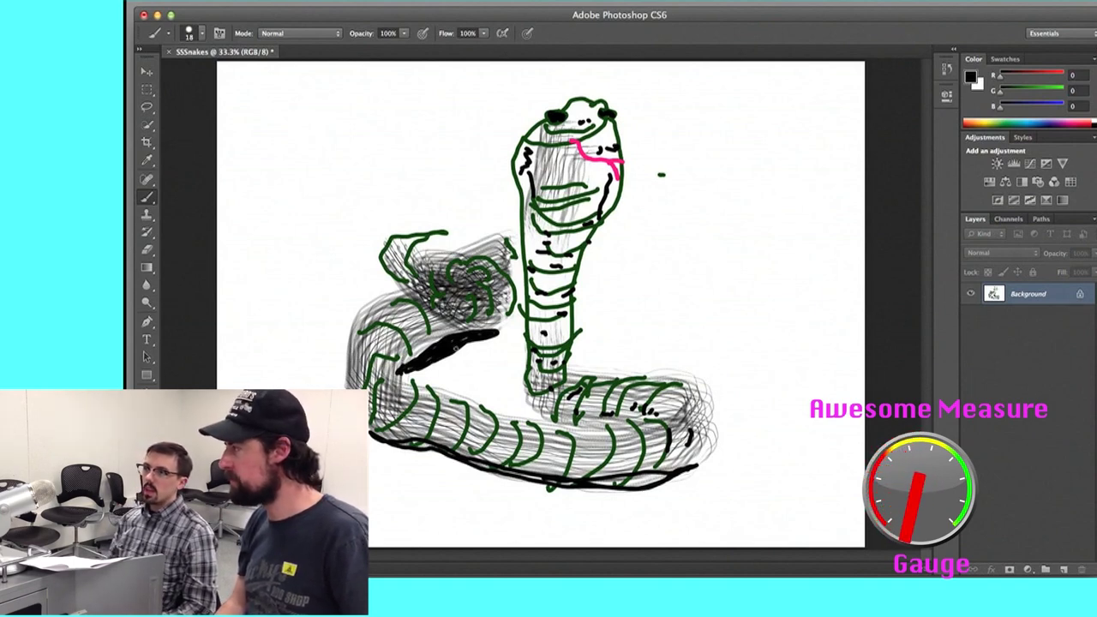
mouse_move(454, 345)
mouse_down()
mouse_move(497, 337)
mouse_move(447, 352)
mouse_up()
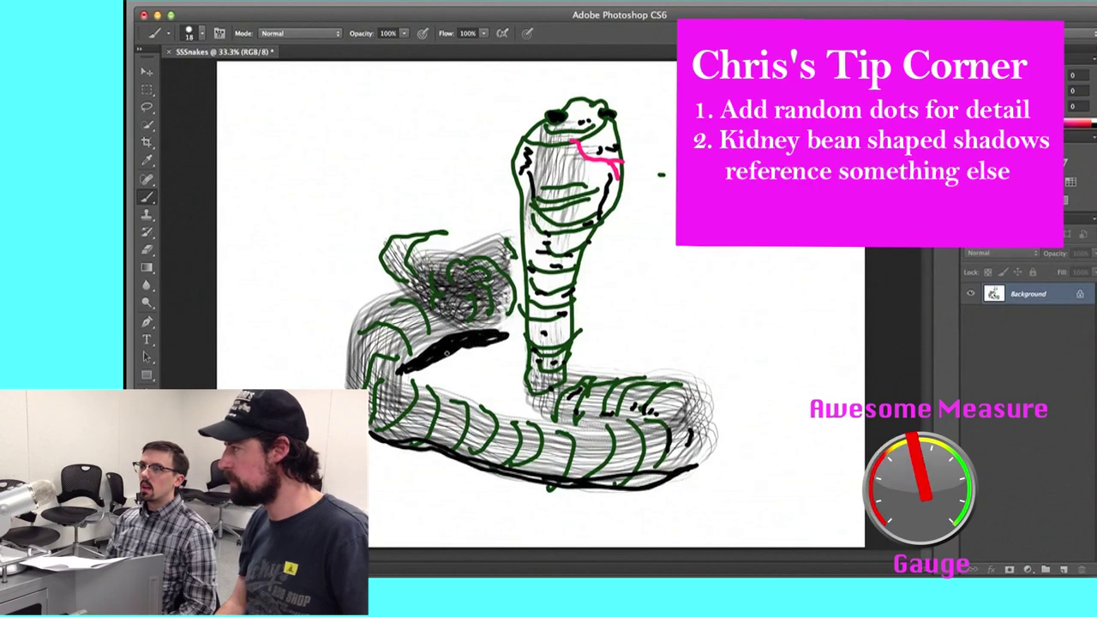